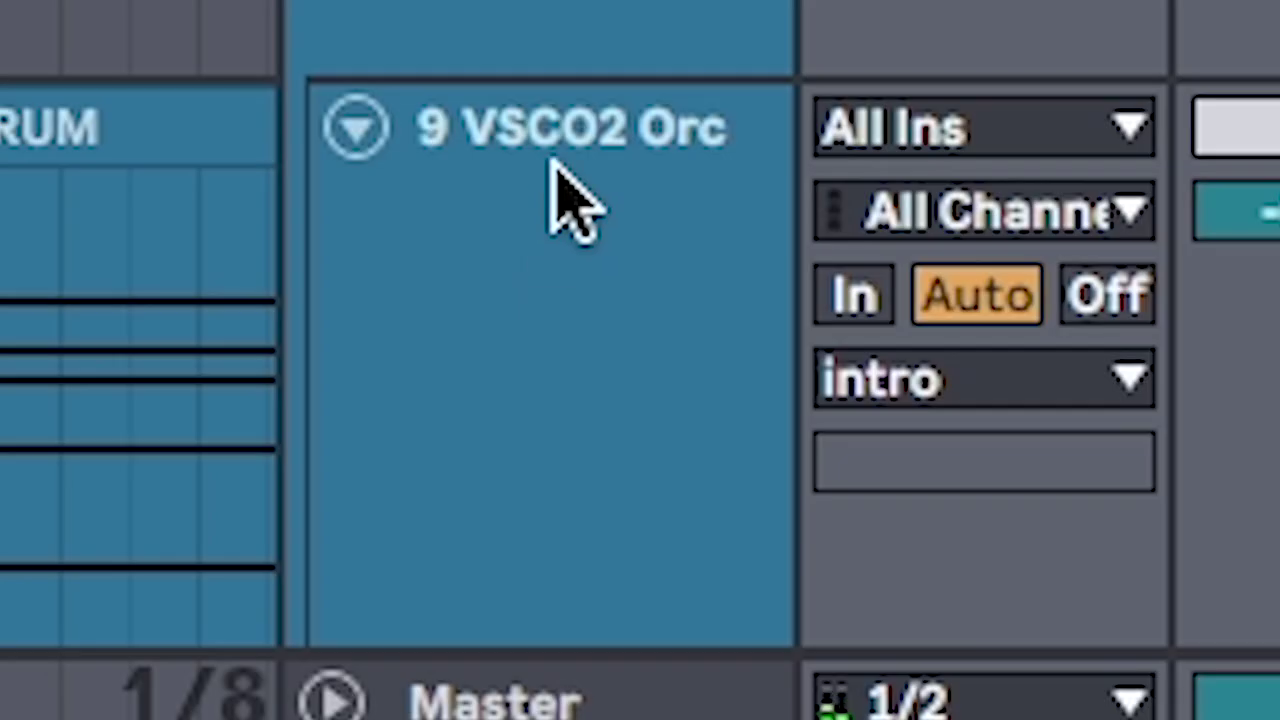
- Open the VSCO2 Orc track's piano instrument window and move it over the arrangement
{"action": "left_click", "coordinate": [562, 196]}
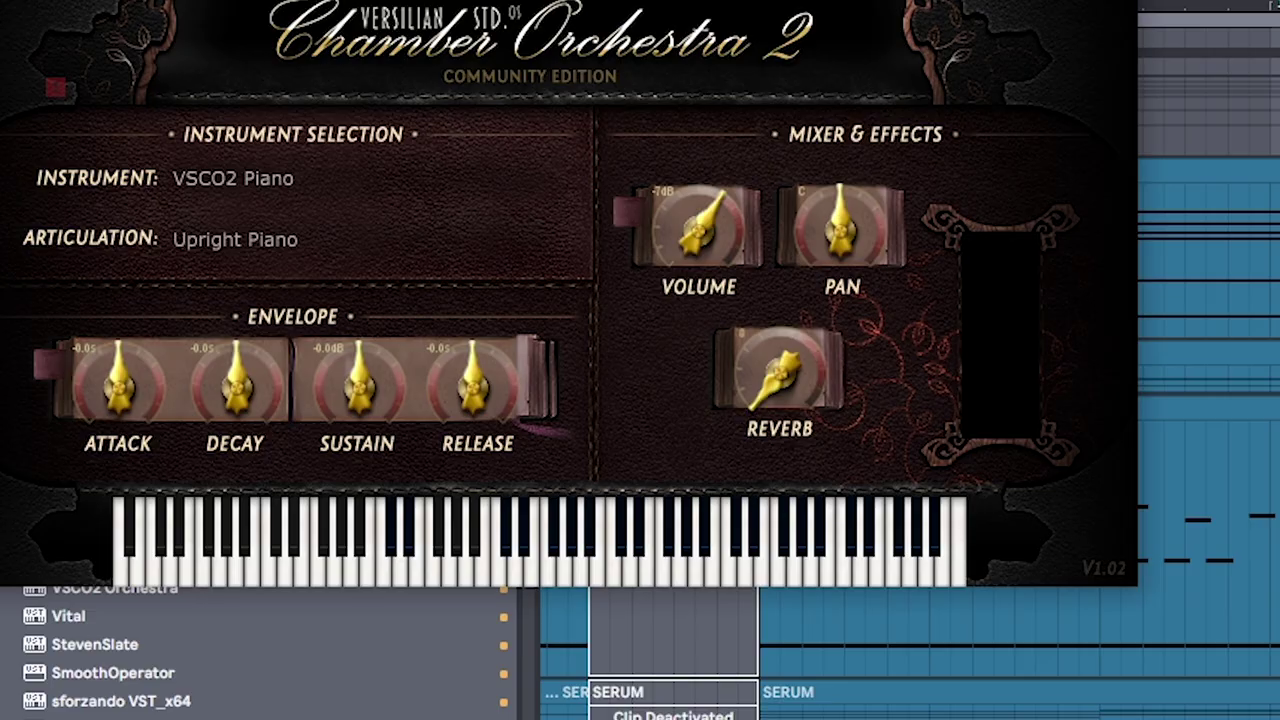
{"action": "left_click_drag", "start_coordinate": [484, 67], "coordinate": [578, 167]}
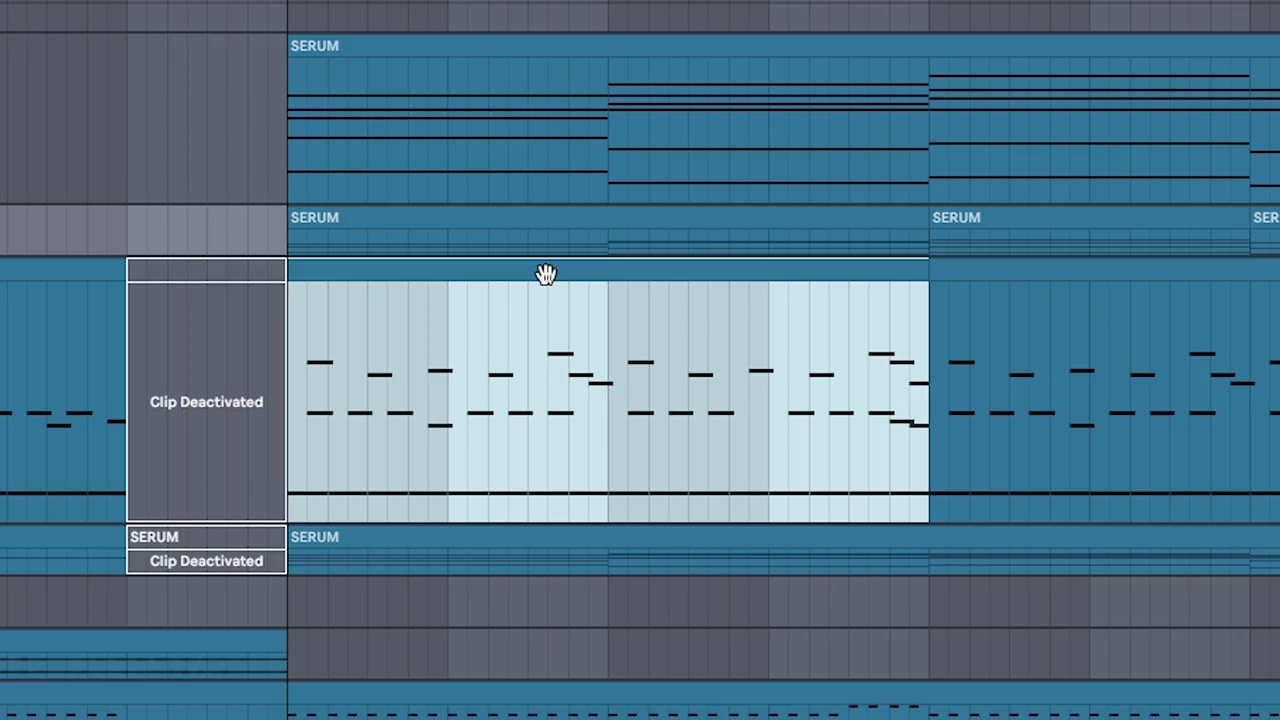
- Move the selected four-bar section of the piano lead onto the LABS track above it
{"action": "left_click_drag", "start_coordinate": [543, 274], "coordinate": [549, 245]}
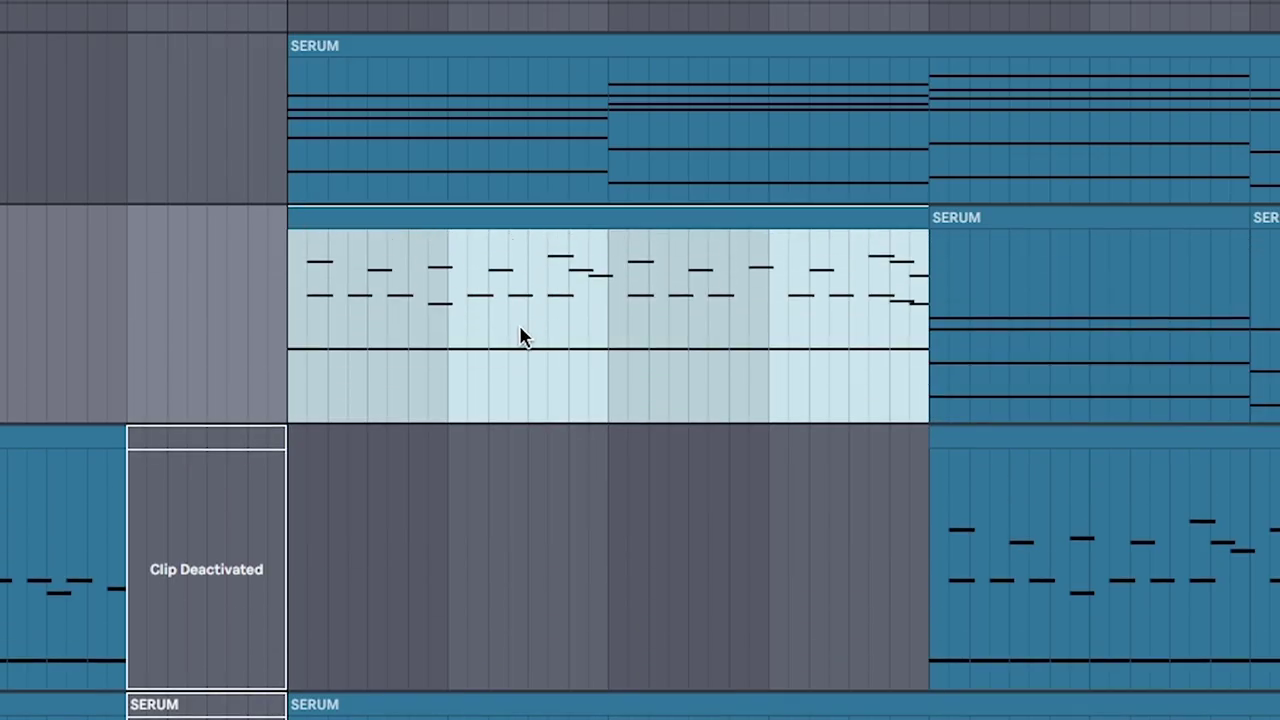
{"action": "scroll", "coordinate": [520, 336], "scroll_direction": "up", "scroll_amount": 3}
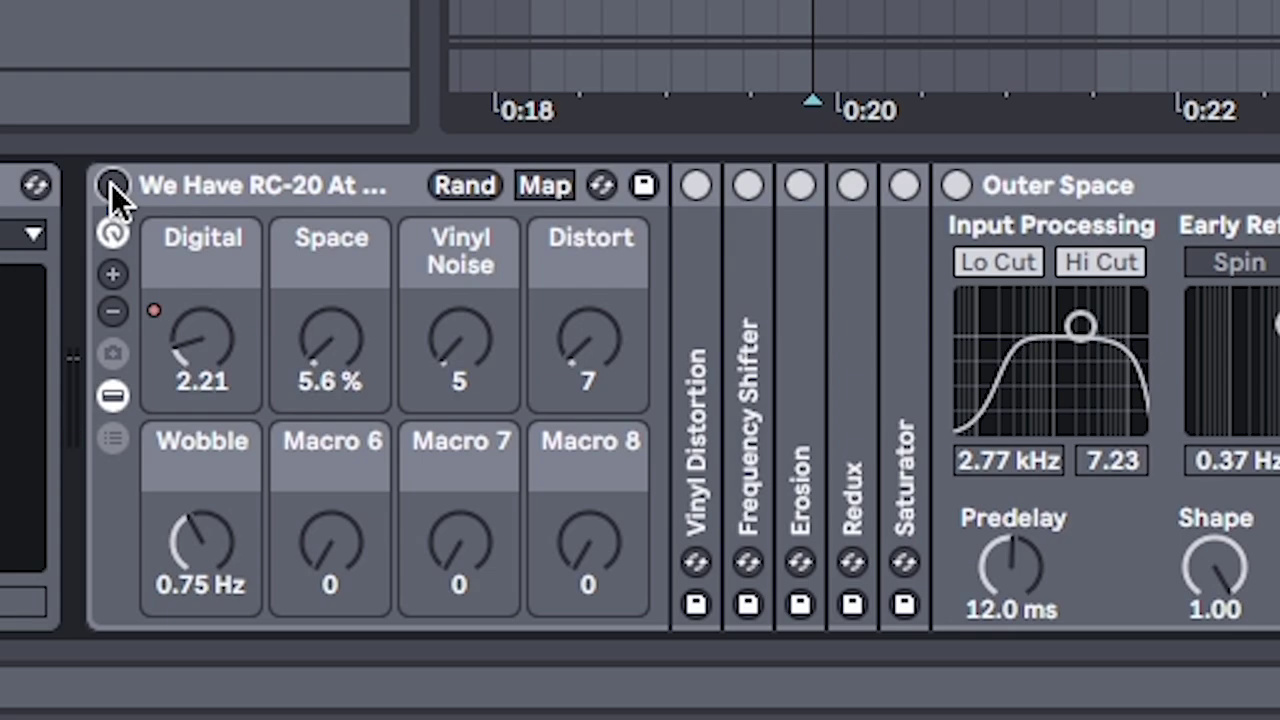
- Play the piano lead and toggle its RC-20 style effect rack to compare the sound
{"action": "key", "text": "space"}
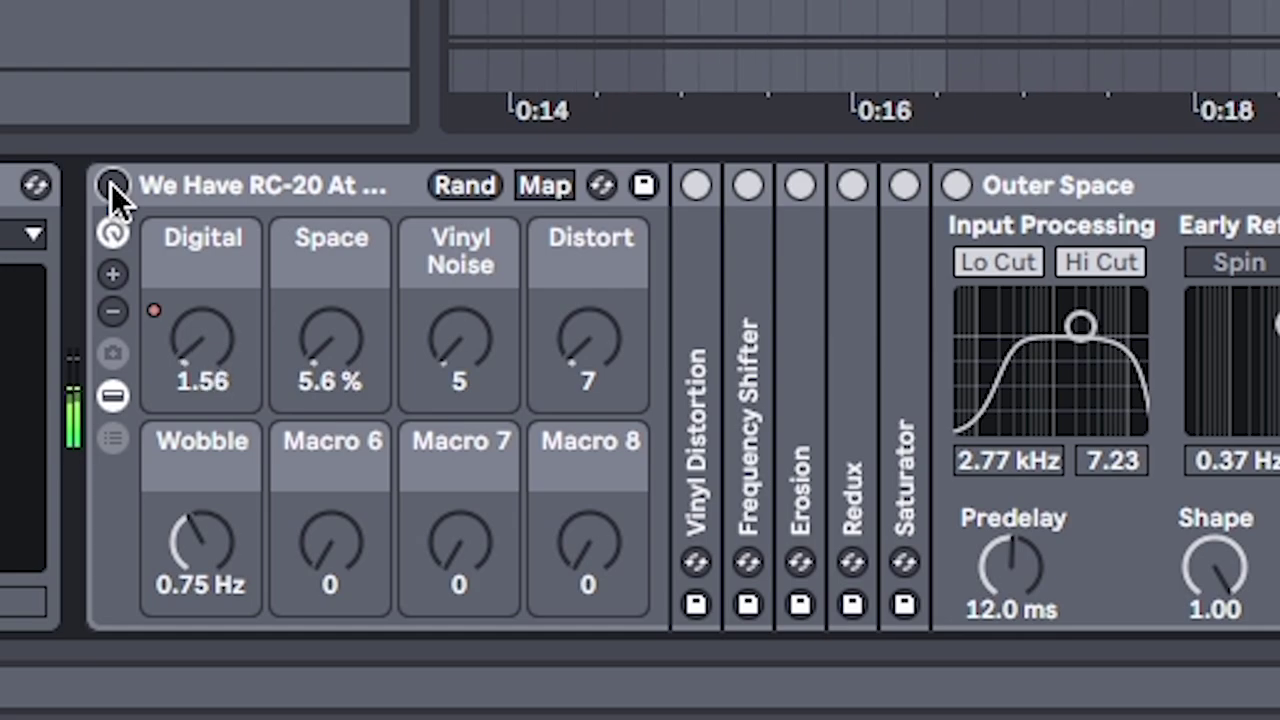
{"action": "left_click", "coordinate": [112, 186]}
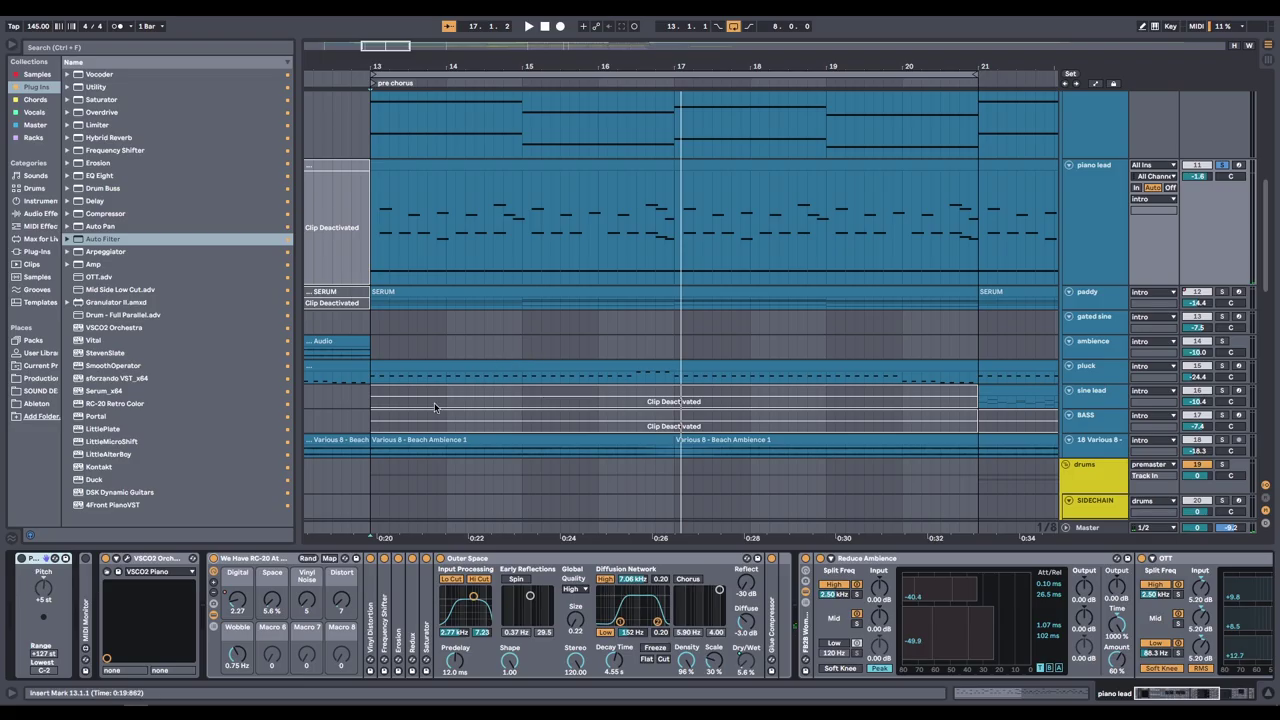
- Unfold the paddy track and highlight its pre chorus chords from bar 13 to bar 21
{"action": "left_click_drag", "start_coordinate": [434, 404], "coordinate": [462, 290]}
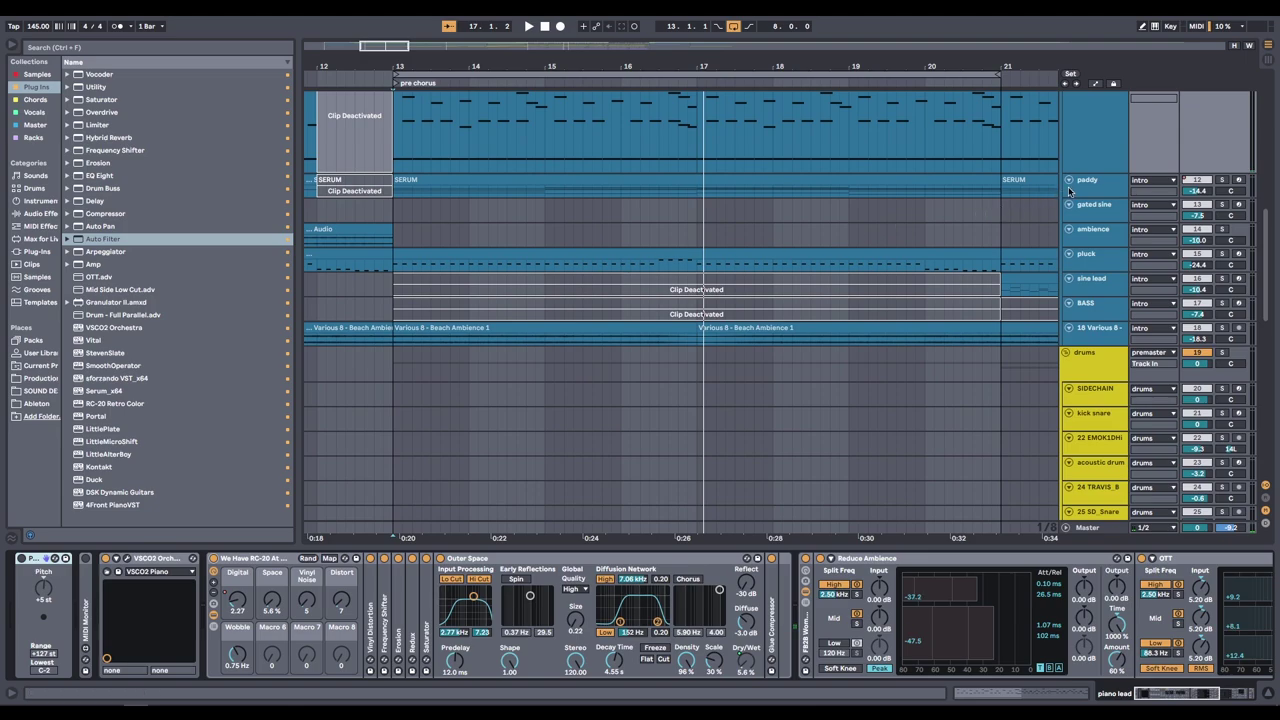
{"action": "scroll", "coordinate": [1084, 197], "scroll_direction": "up", "scroll_amount": 5}
{"action": "left_click", "coordinate": [396, 307]}
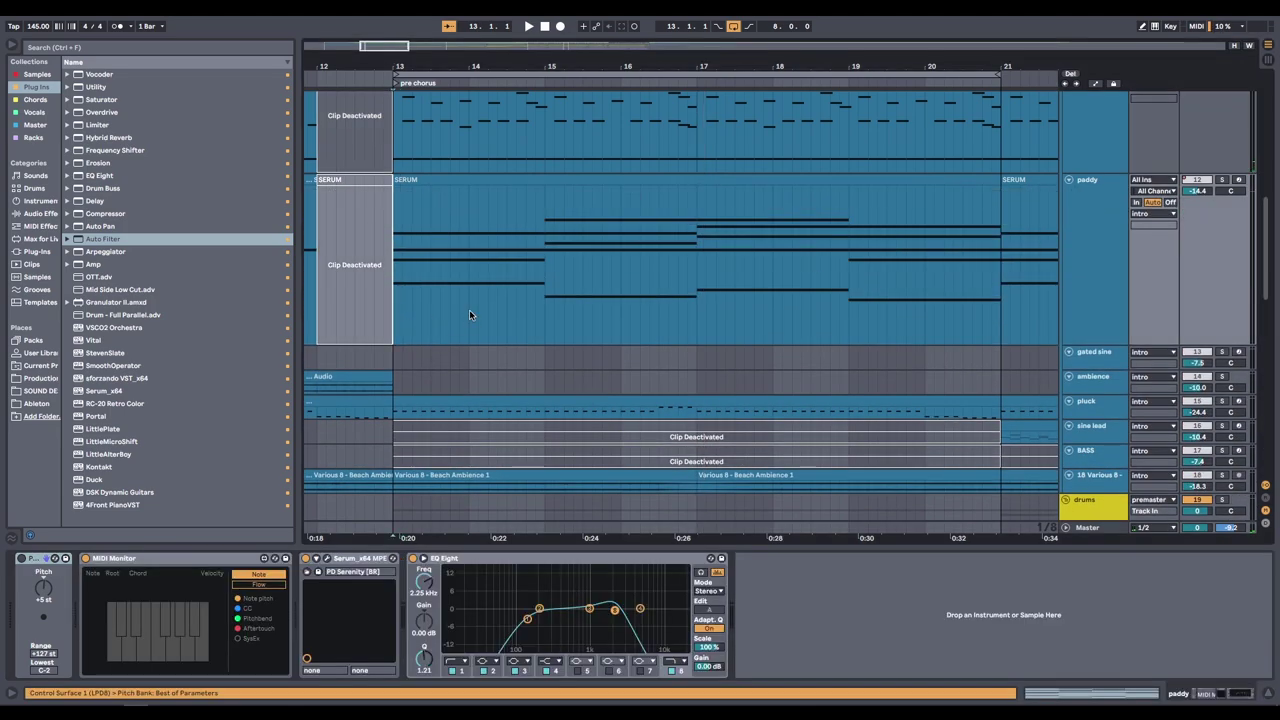
{"action": "scroll", "coordinate": [490, 315], "scroll_direction": "right", "scroll_amount": 2}
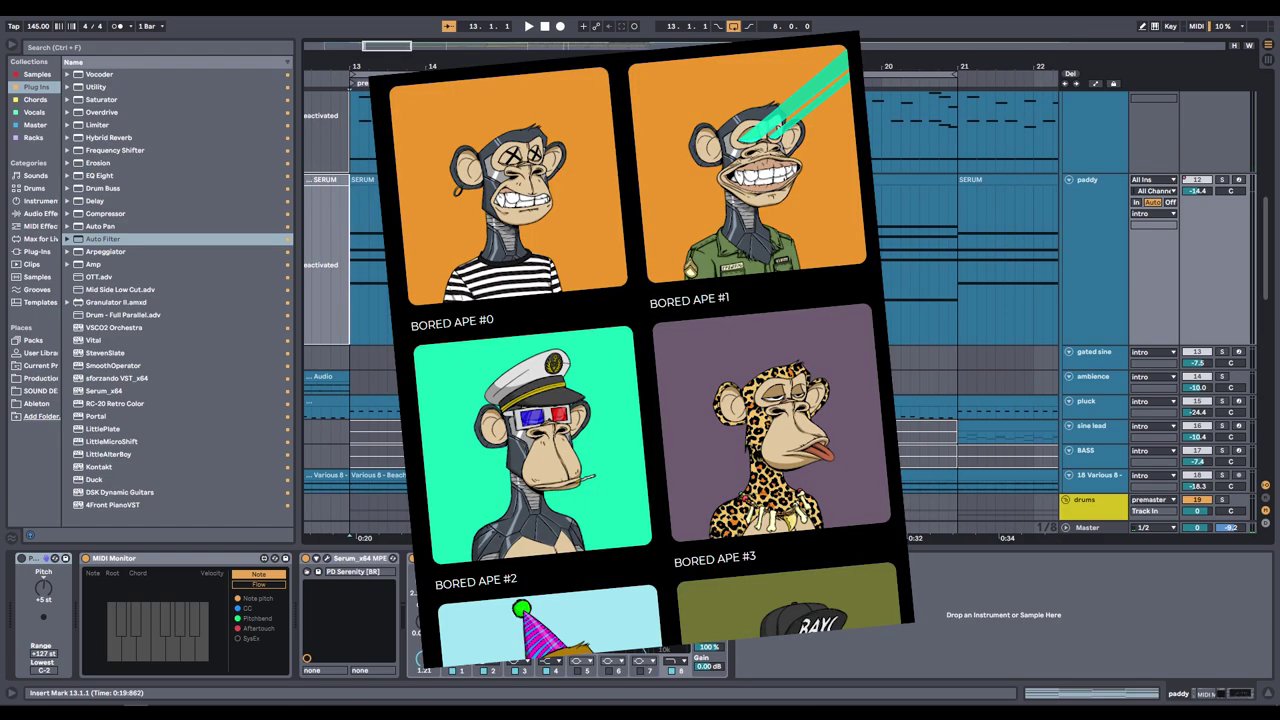
{"action": "left_click_drag", "start_coordinate": [490, 341], "coordinate": [520, 319]}
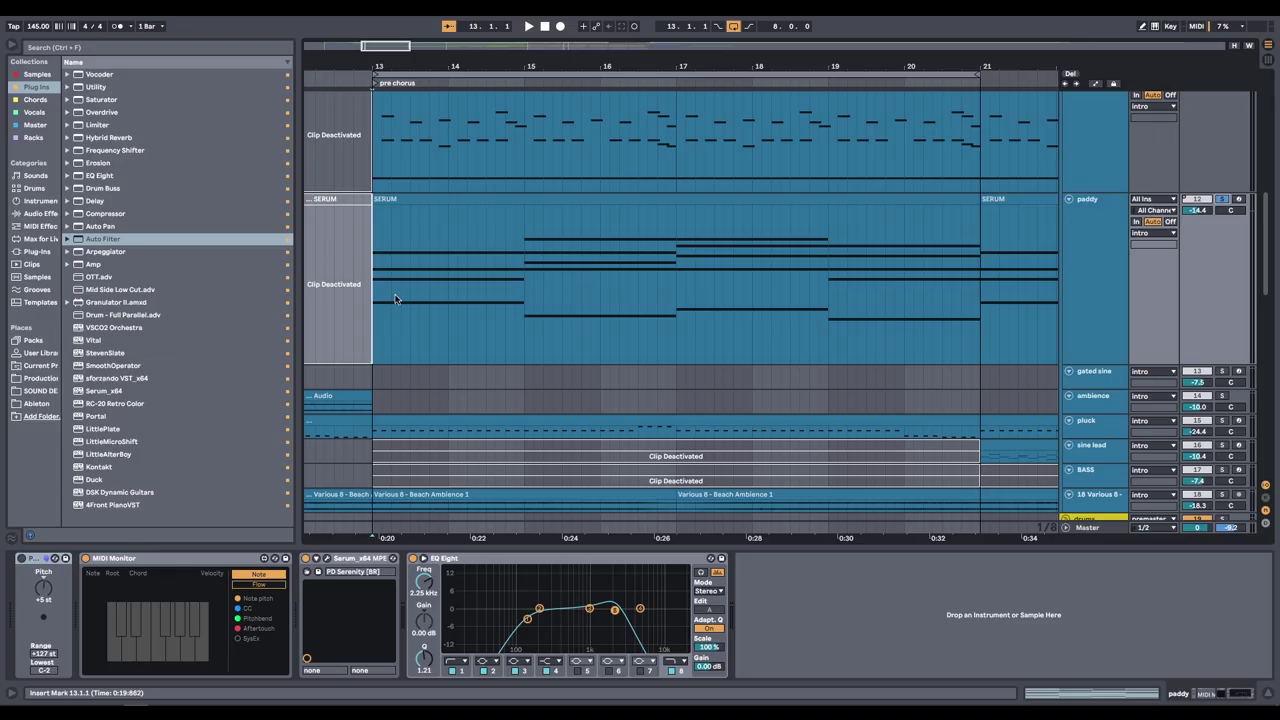
{"action": "left_click_drag", "start_coordinate": [228, 341], "coordinate": [1120, 339]}
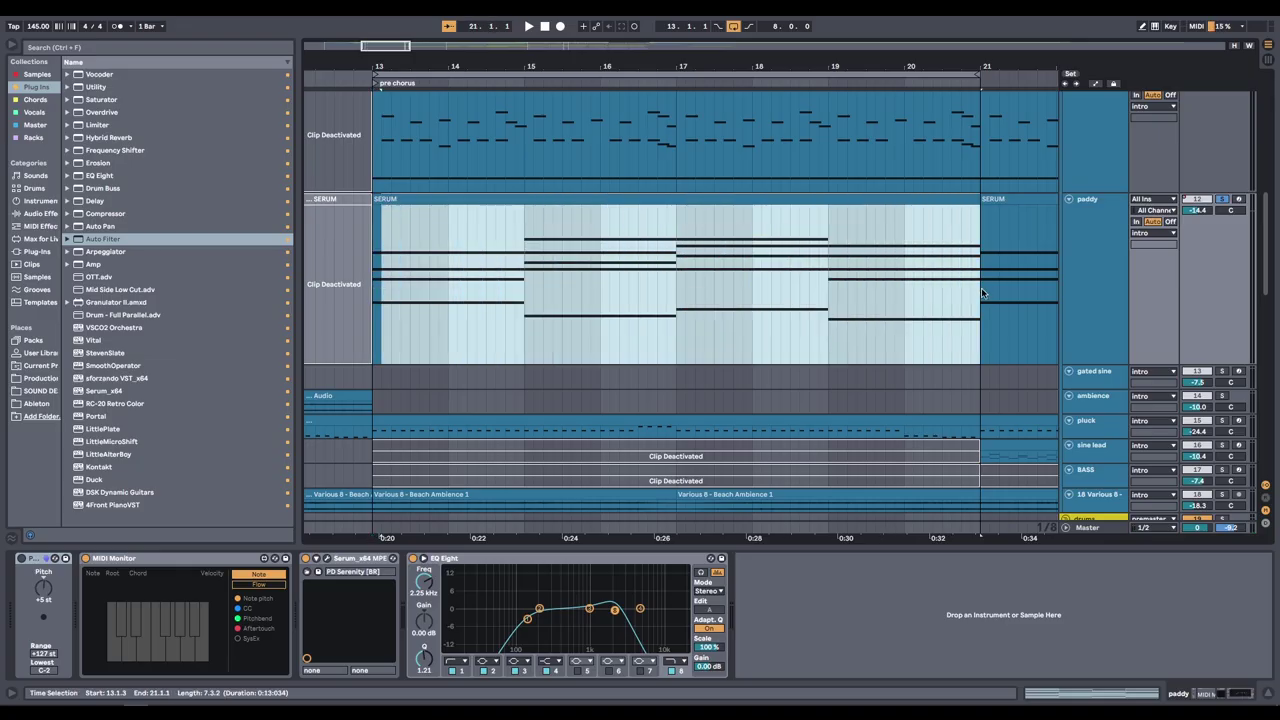
{"action": "left_click", "coordinate": [380, 325]}
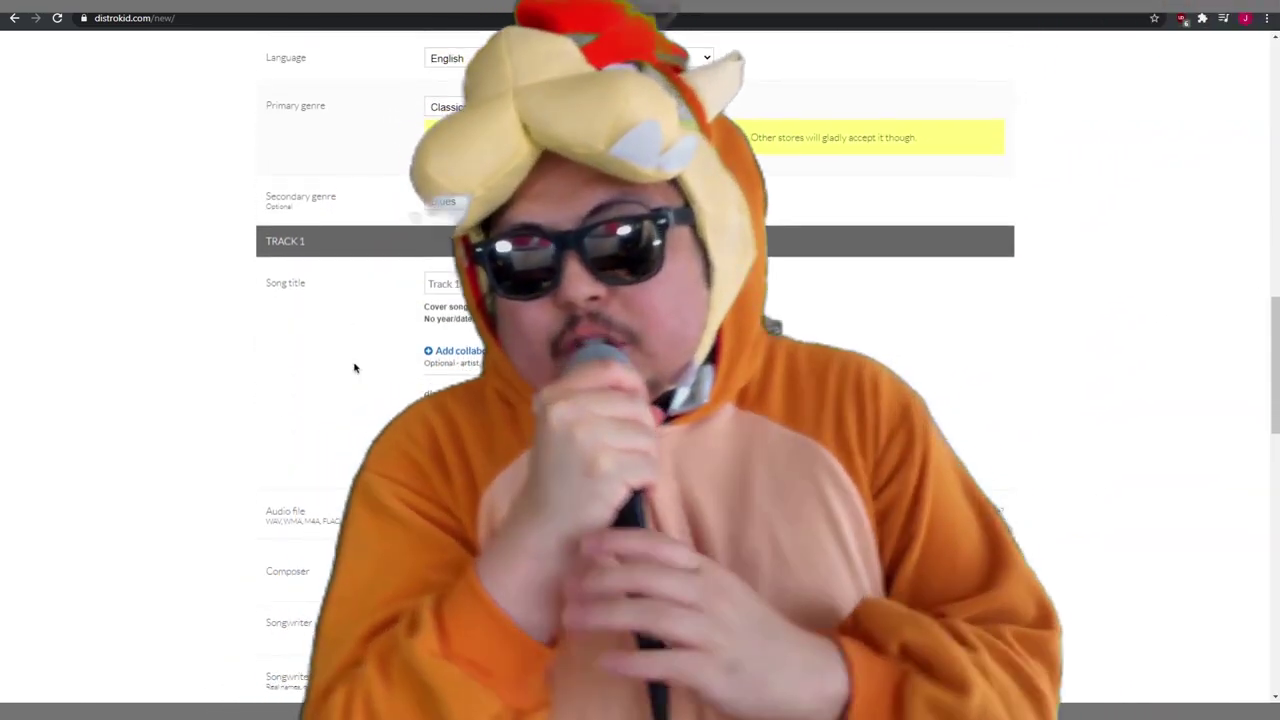
- Switch to DistroKid, enter "Banger Ranger" in the new upload form, and leave the form without submitting it
{"action": "type", "text": "Bange"}
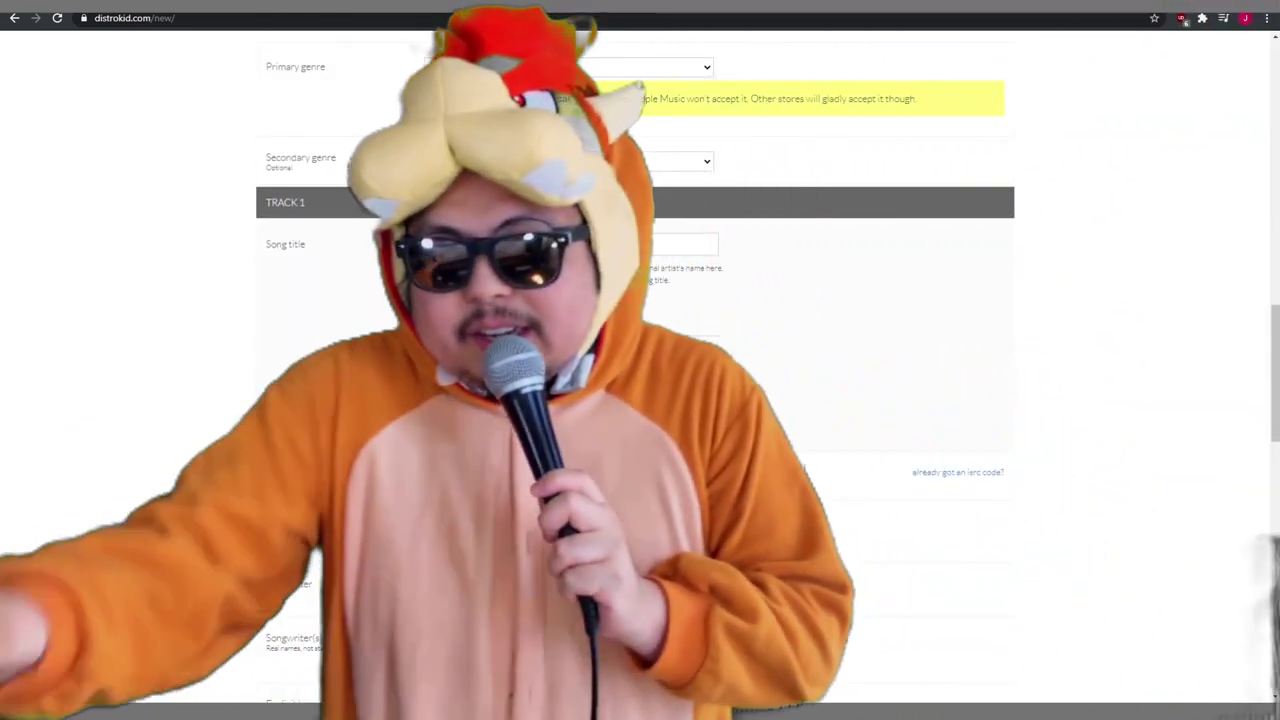
{"action": "type", "text": "r Ranger"}
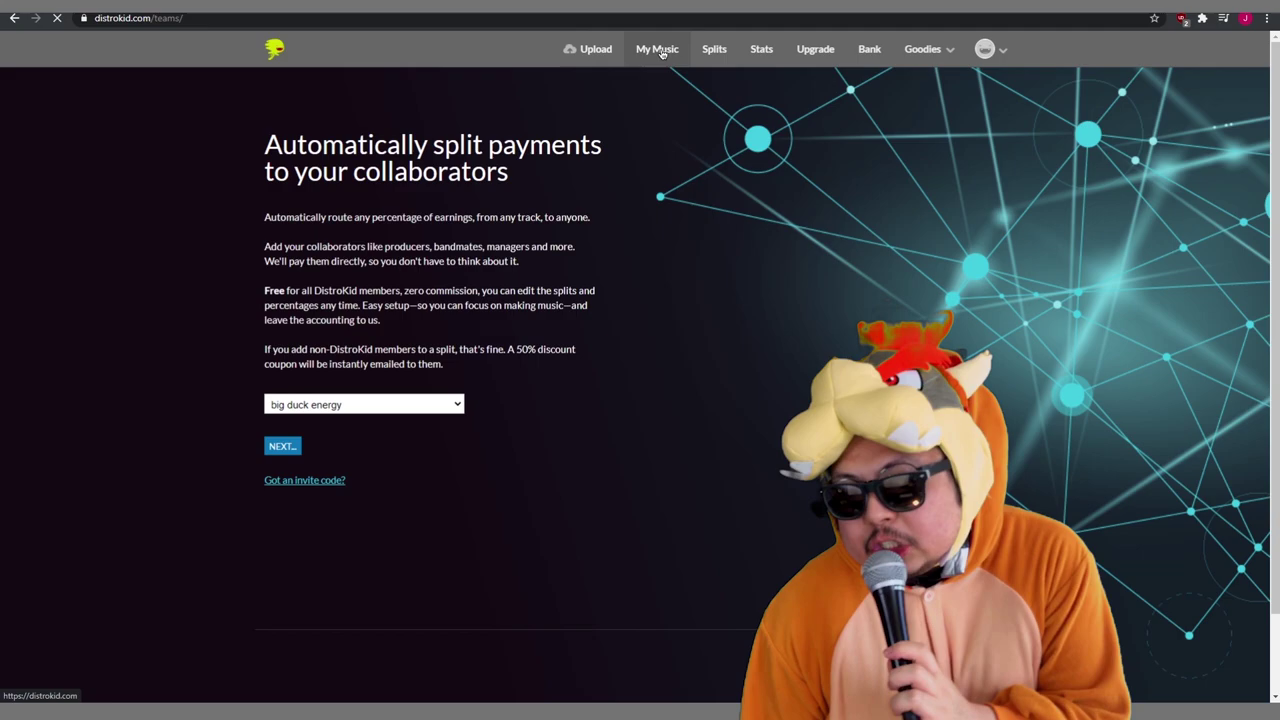
{"action": "left_click", "coordinate": [658, 50]}
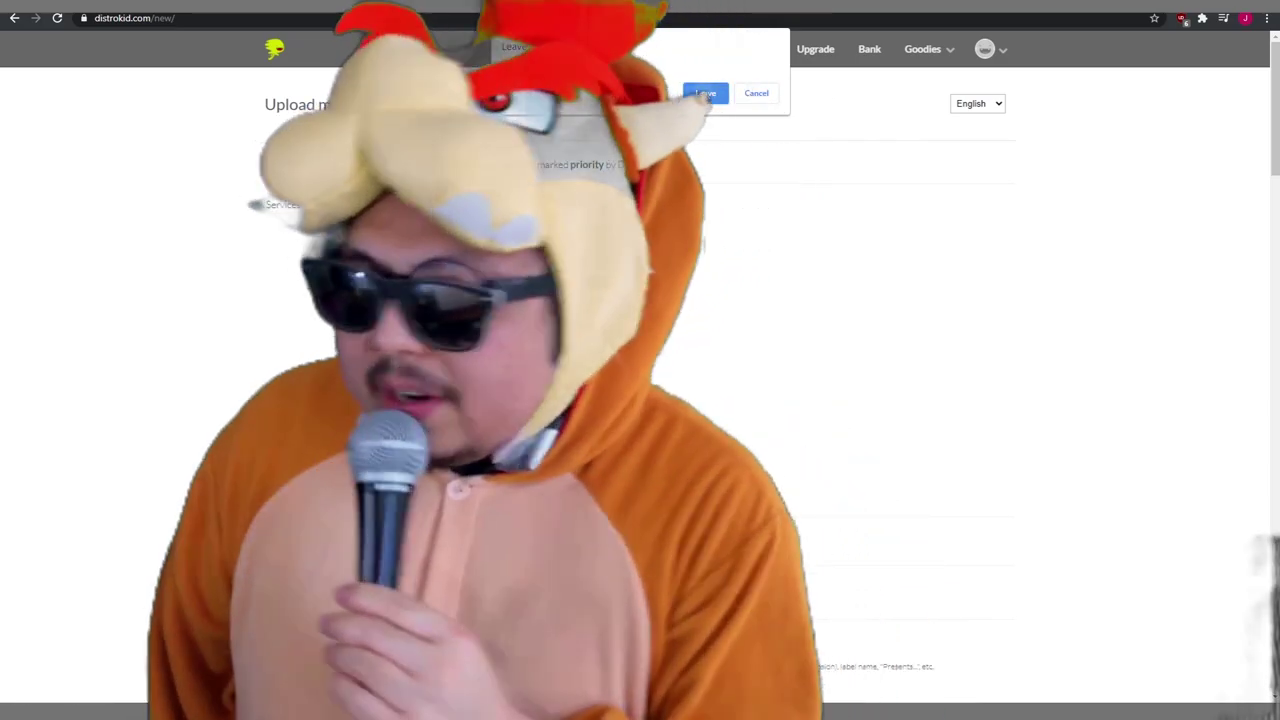
{"action": "left_click", "coordinate": [706, 93]}
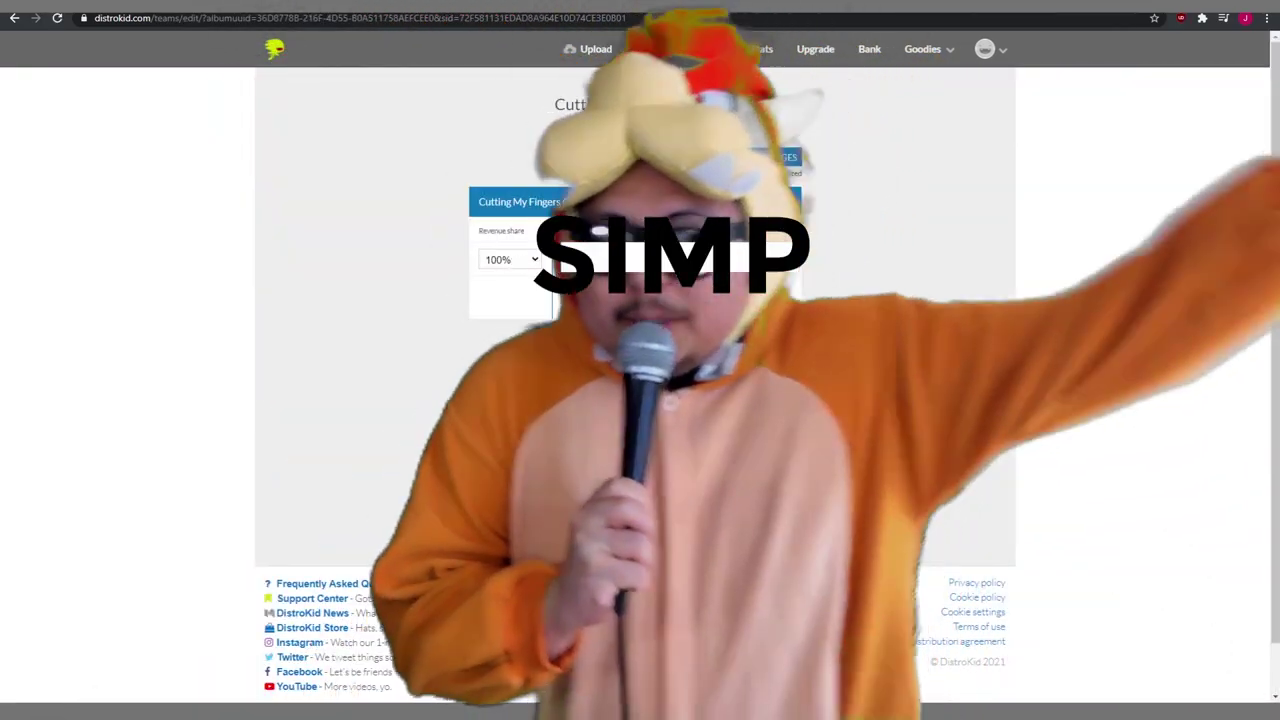
- Split the revenue of Cutting My Fingers Off with a collaborator at 50% each and review the split
{"action": "left_click", "coordinate": [600, 287]}
{"action": "left_click", "coordinate": [510, 293]}
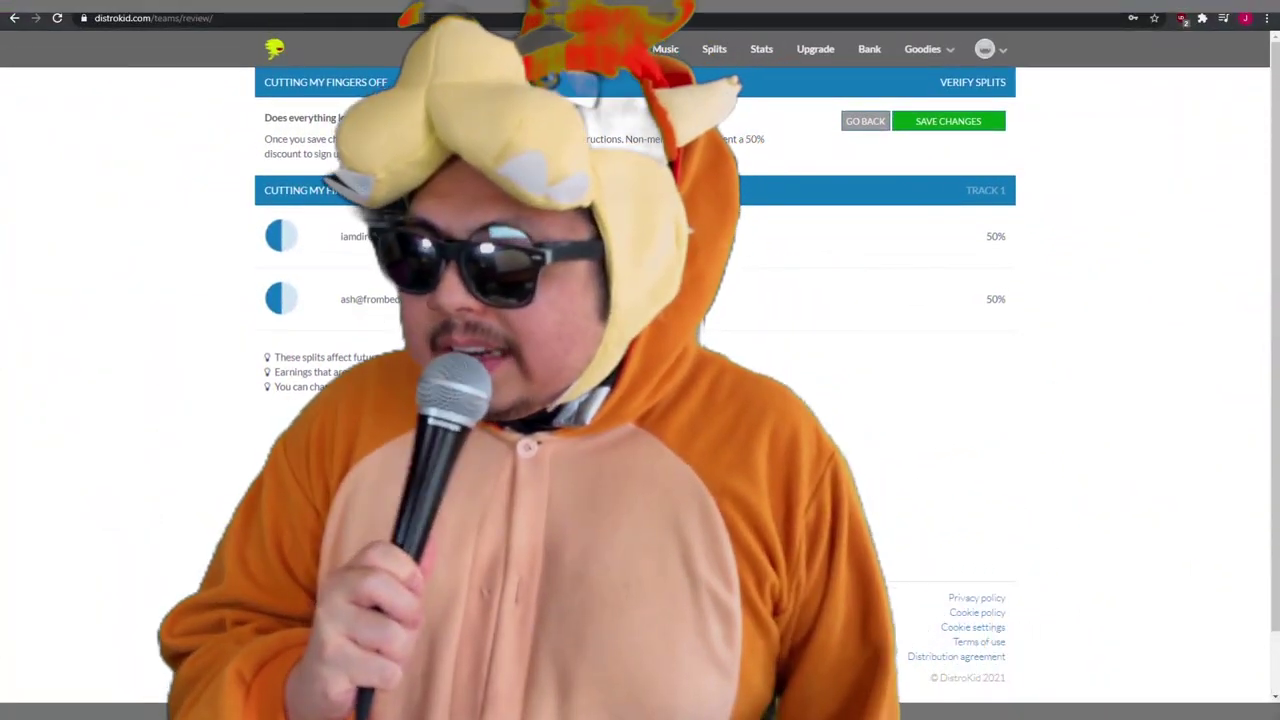
{"action": "left_click_drag", "start_coordinate": [494, 386], "coordinate": [444, 385]}
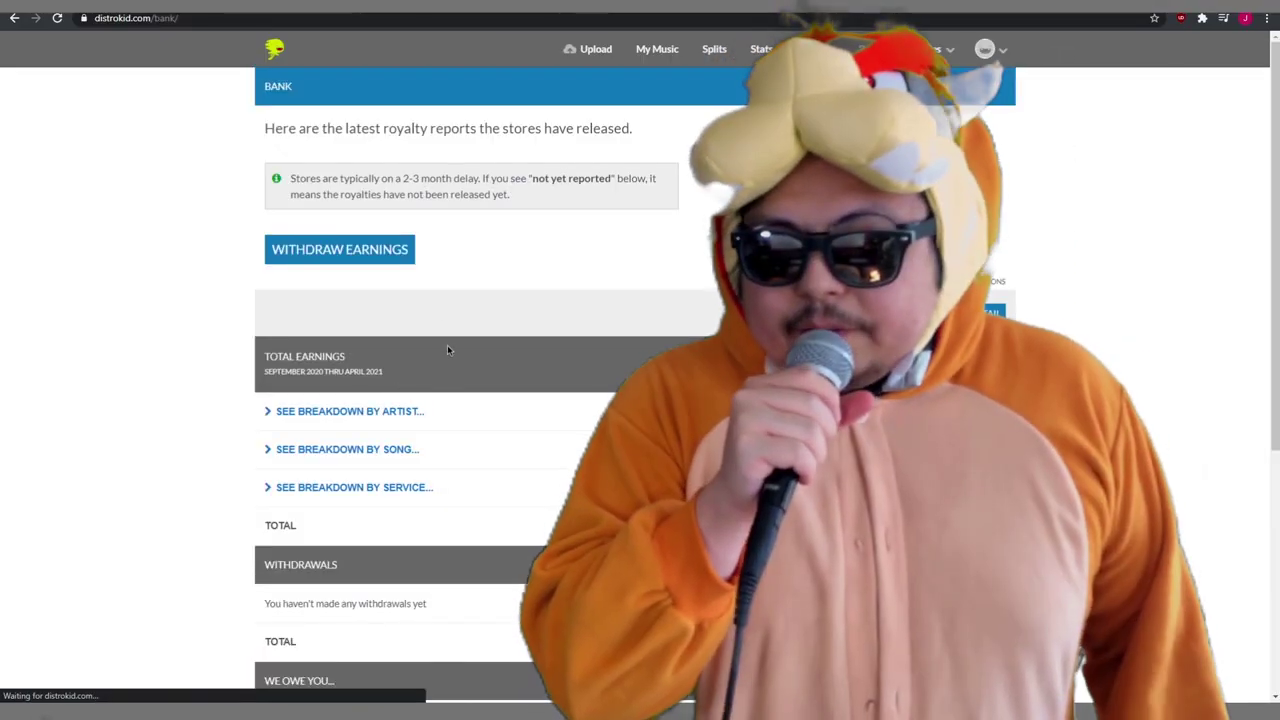
- Look through the earnings and withdrawals on the DistroKid bank page and return to the home page
{"action": "scroll", "coordinate": [447, 345], "scroll_direction": "down", "scroll_amount": 4}
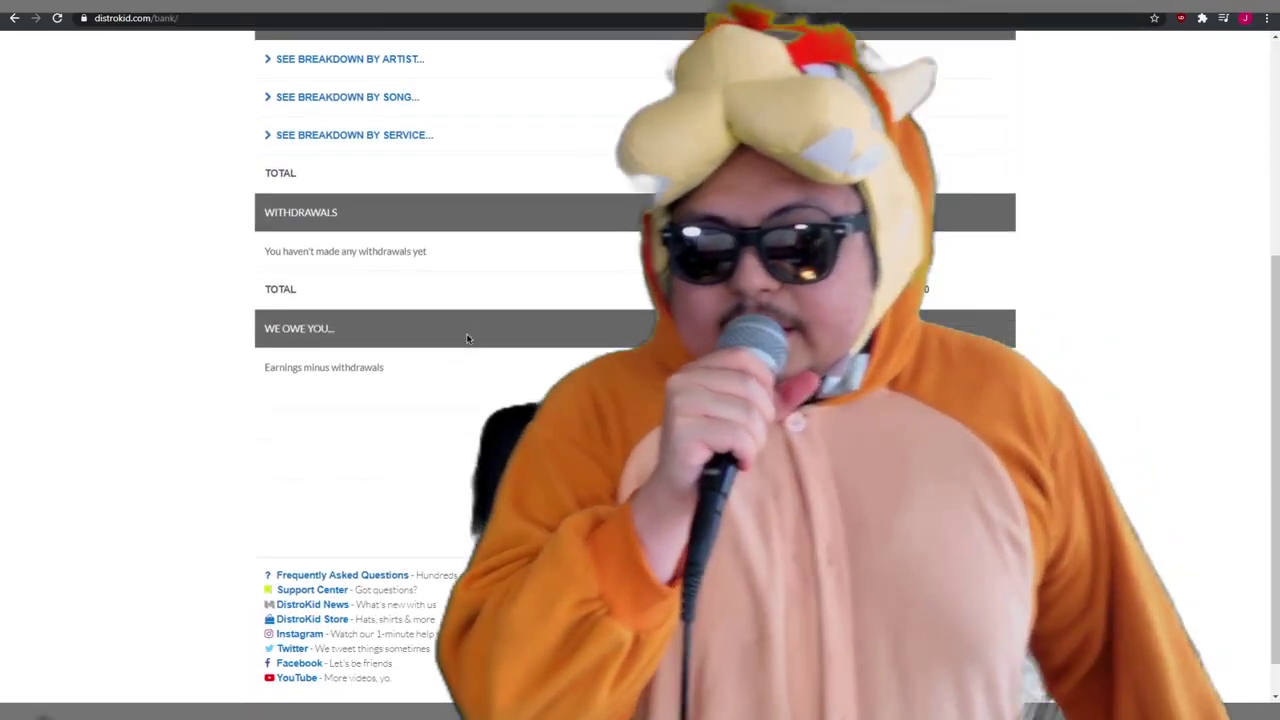
{"action": "scroll", "coordinate": [480, 345], "scroll_direction": "up", "scroll_amount": 4}
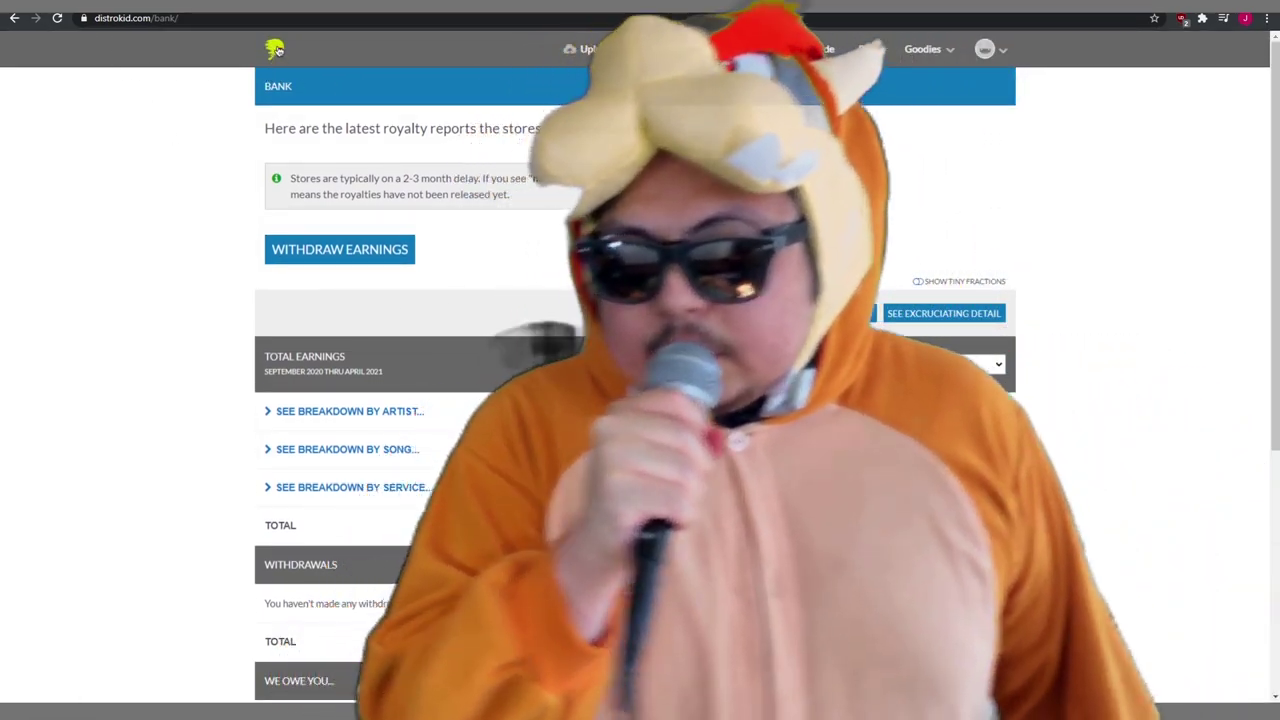
{"action": "left_click", "coordinate": [275, 49]}
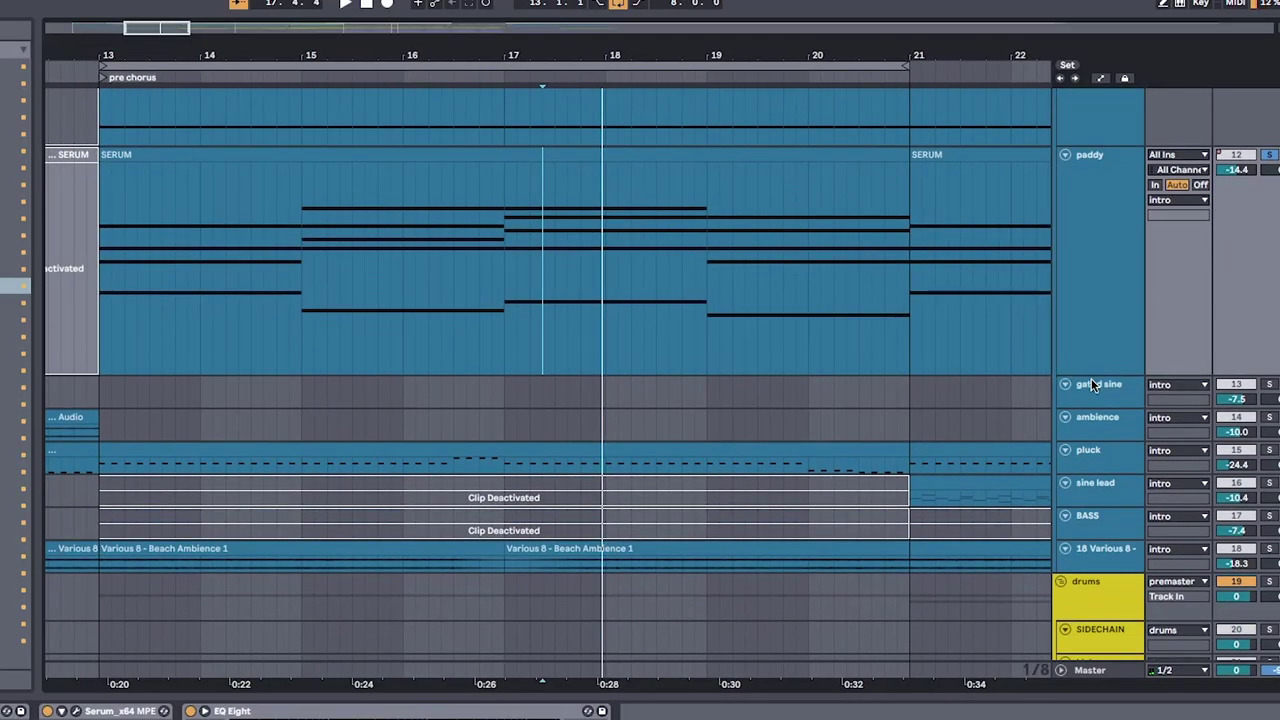
- Switch back to Ableton Live, select the pluck track, and audition the Beach Ambience audio from bar 21
{"action": "left_click", "coordinate": [1100, 451]}
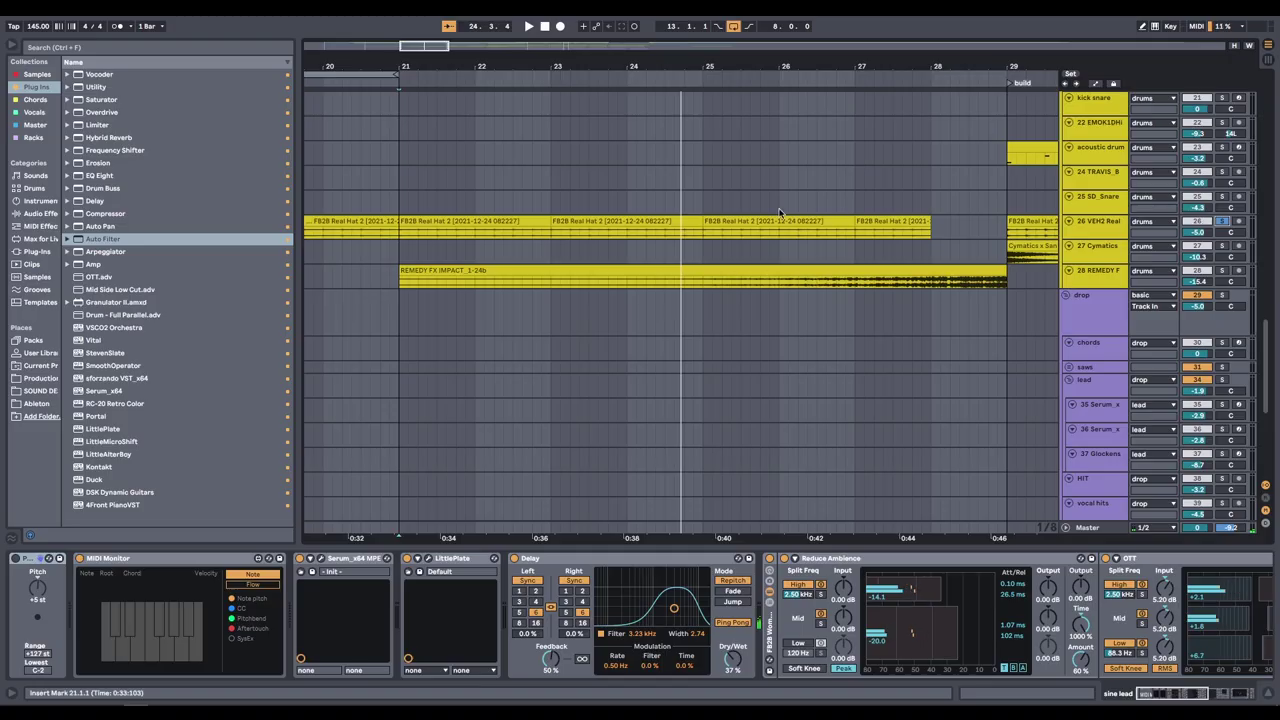
{"action": "scroll", "coordinate": [443, 232], "scroll_direction": "up", "scroll_amount": 5}
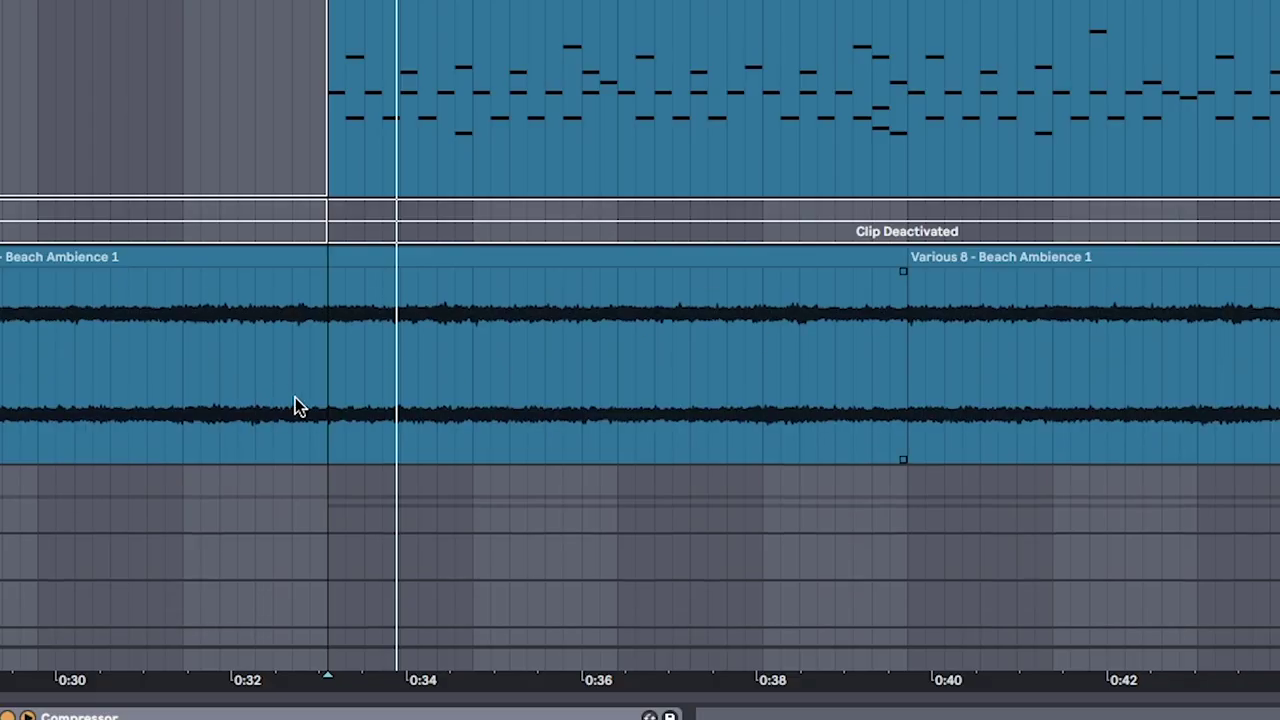
{"action": "left_click", "coordinate": [338, 380]}
{"action": "key", "text": "space"}
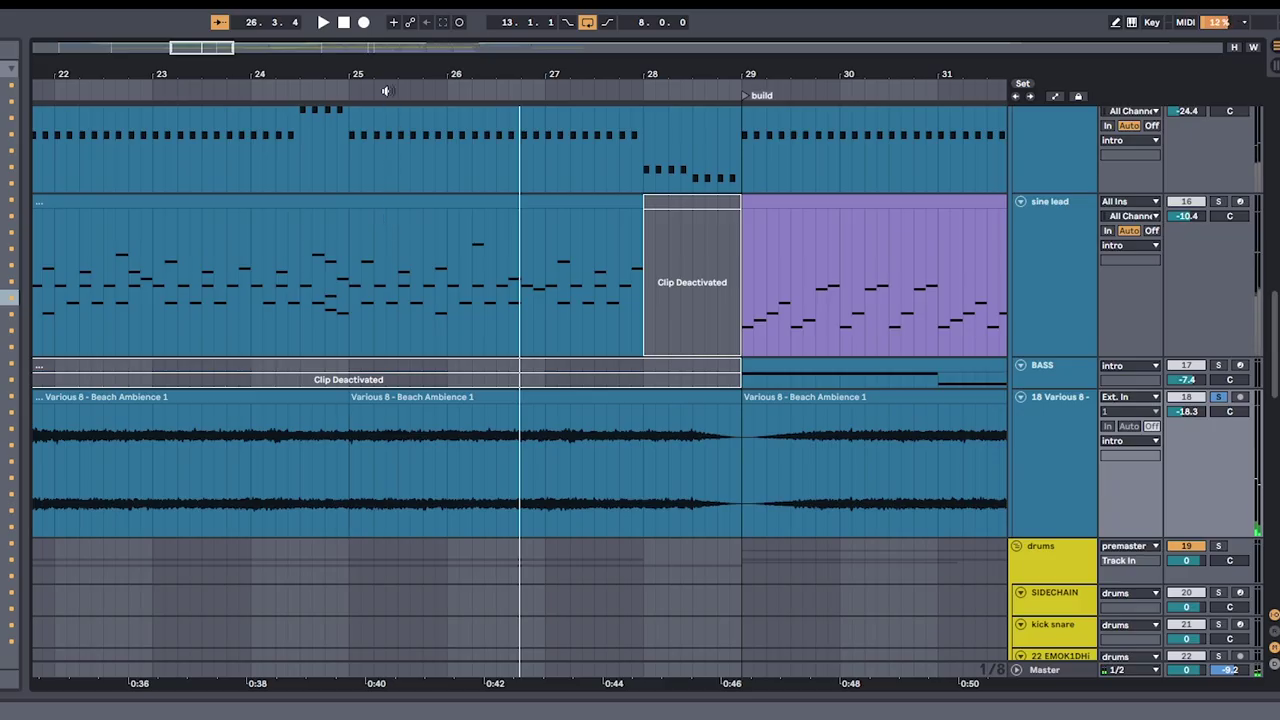
{"action": "left_click_drag", "start_coordinate": [389, 75], "coordinate": [389, 35]}
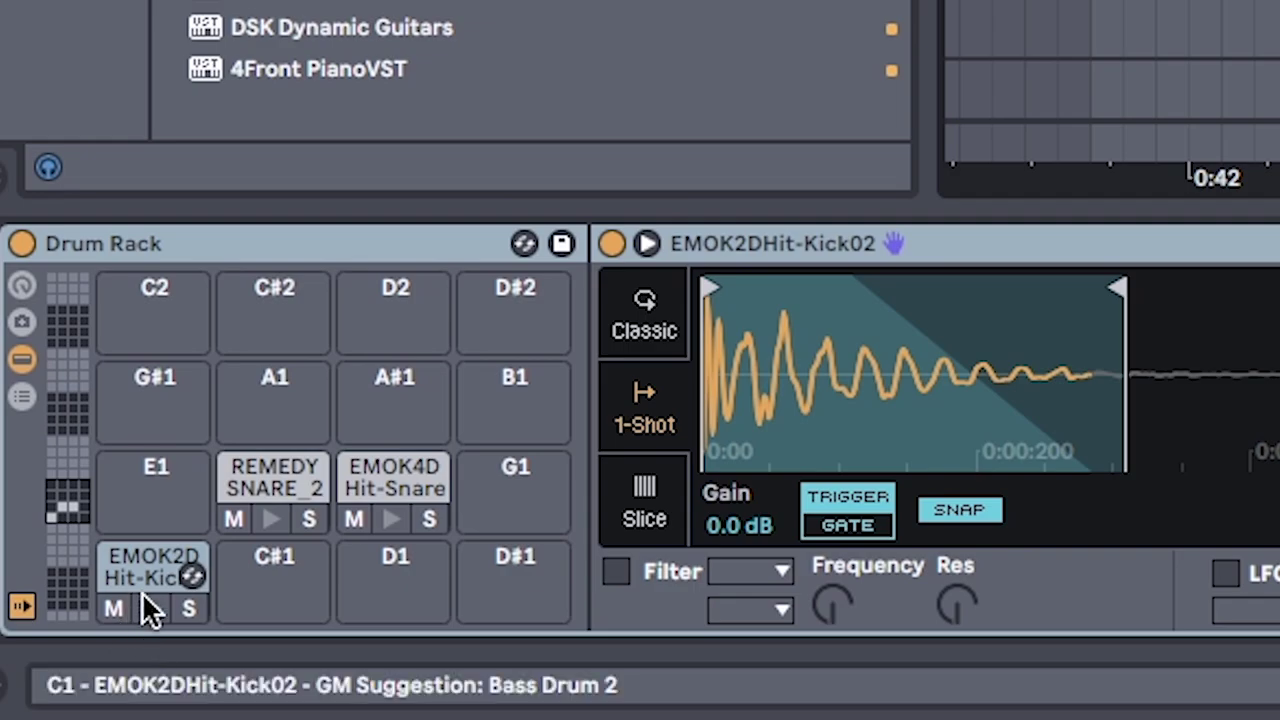
- Audition the EMOK2DHit-Kick02 pad of the acoustic drum rack and select the VEH2 Real hat track
{"action": "left_click", "coordinate": [147, 608]}
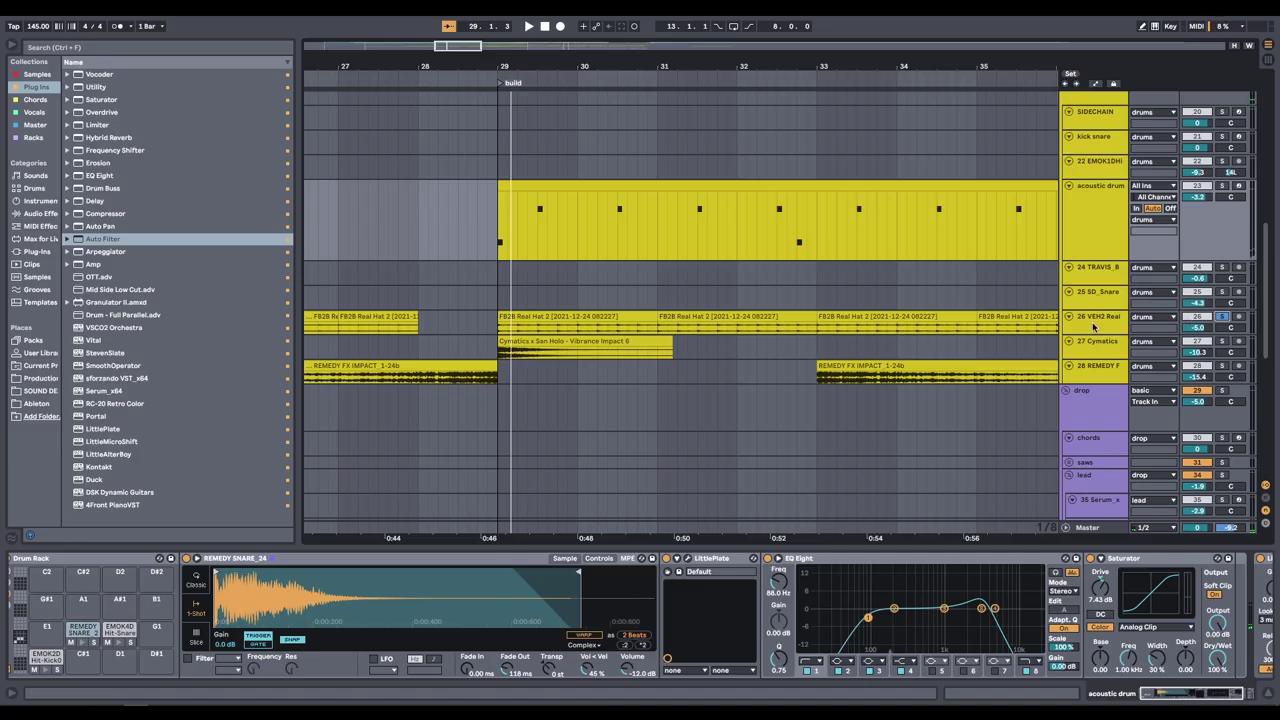
{"action": "left_click", "coordinate": [1093, 327]}
{"action": "left_click_drag", "start_coordinate": [1093, 334], "coordinate": [1093, 424]}
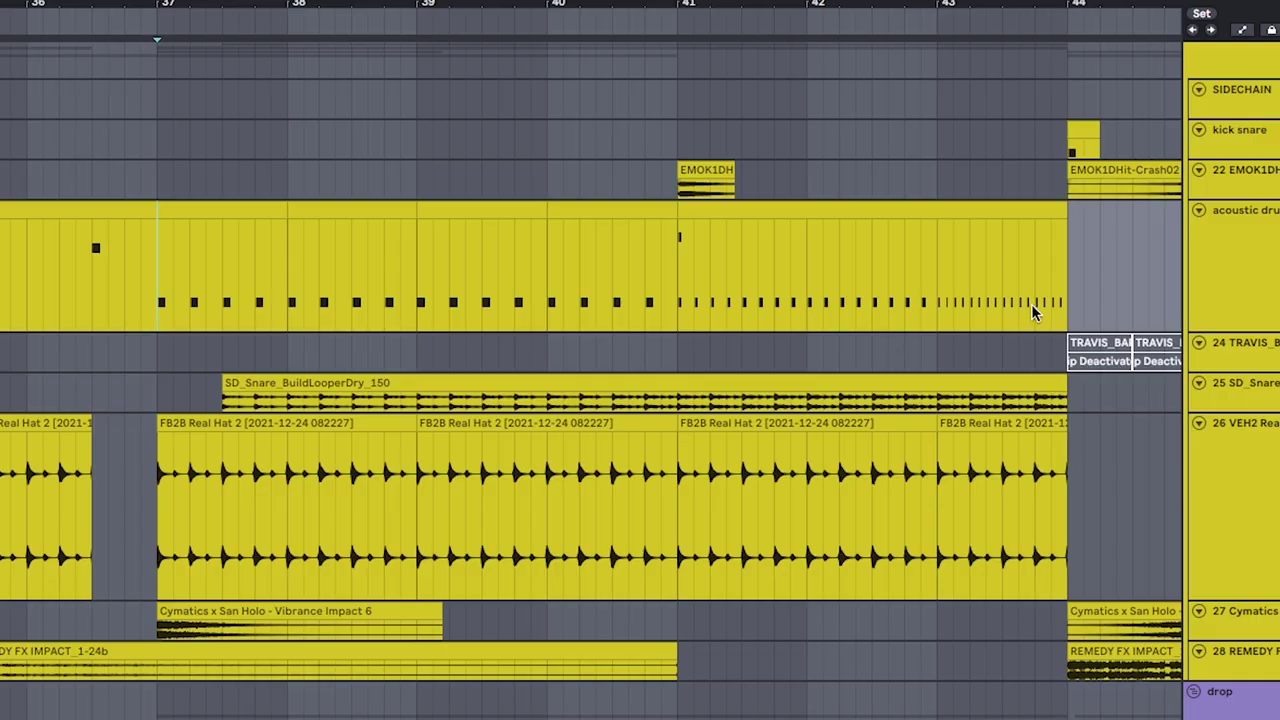
- Highlight the acoustic drum build-up from bar 37 to bar 44 and play it and the SD_Snare build loop
{"action": "left_click", "coordinate": [1073, 281], "text": "shift"}
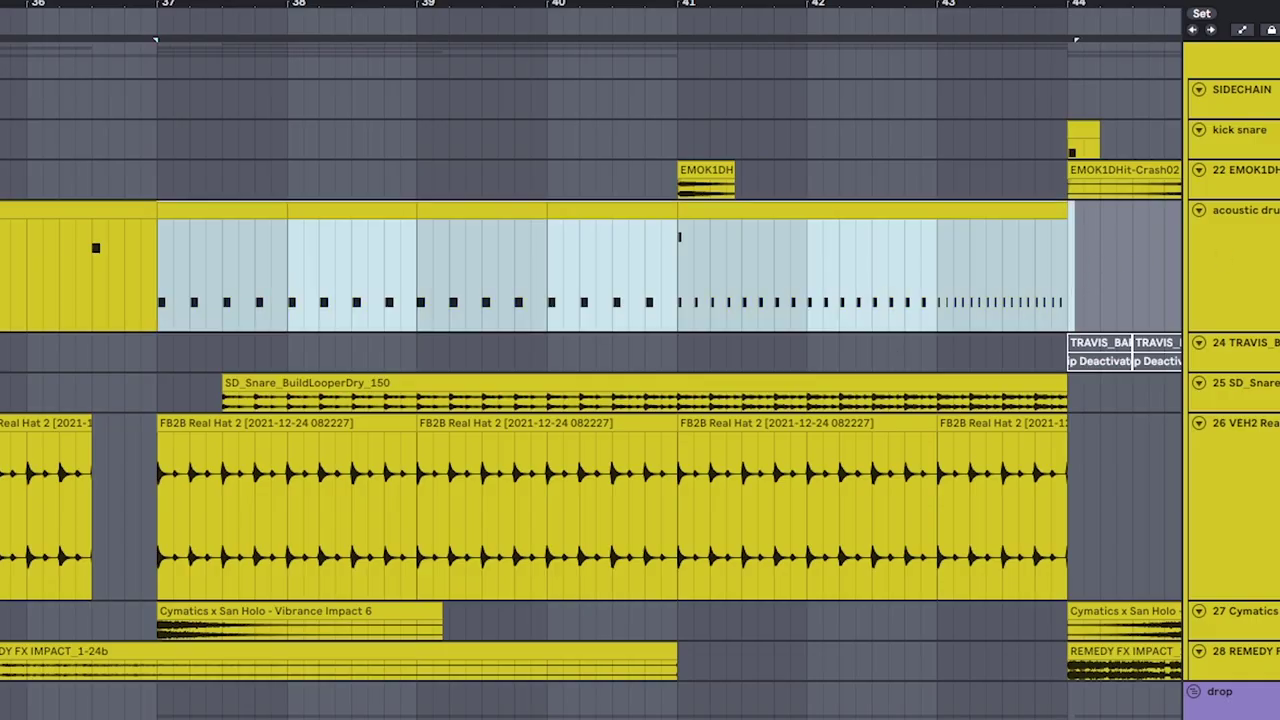
{"action": "left_click", "coordinate": [160, 305]}
{"action": "left_click", "coordinate": [674, 311]}
{"action": "key", "text": "space"}
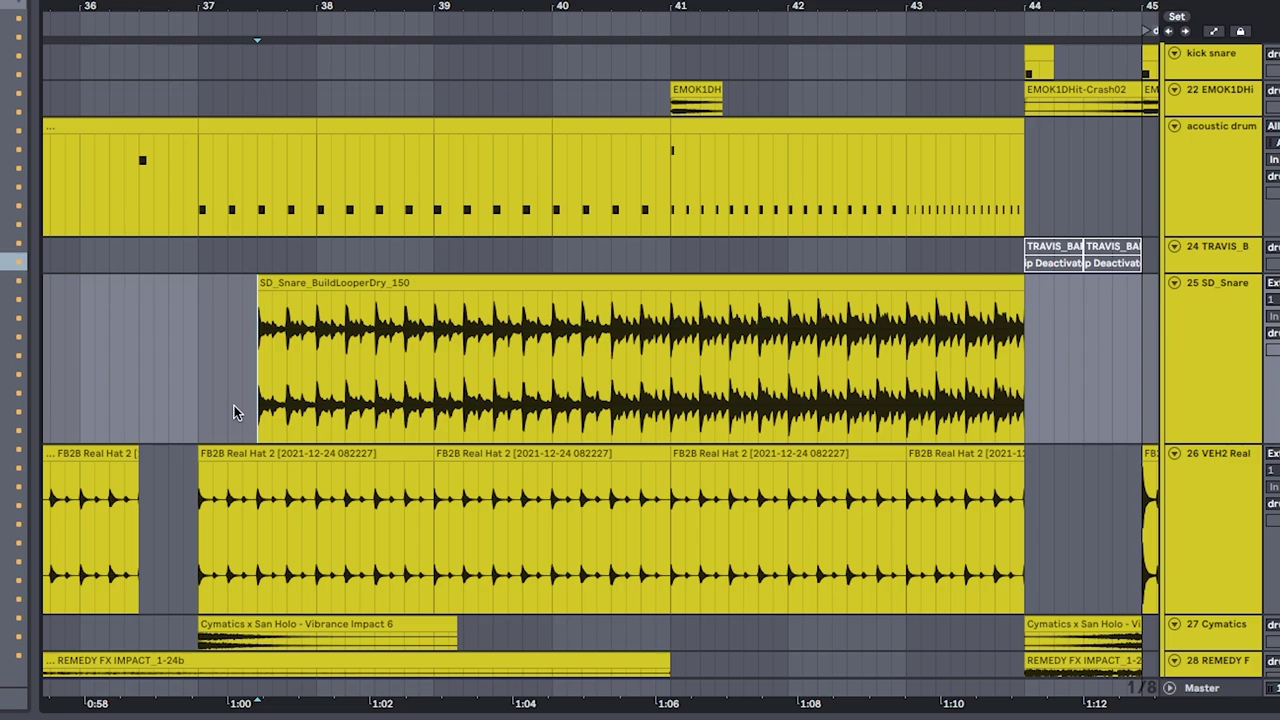
{"action": "key", "text": "space"}
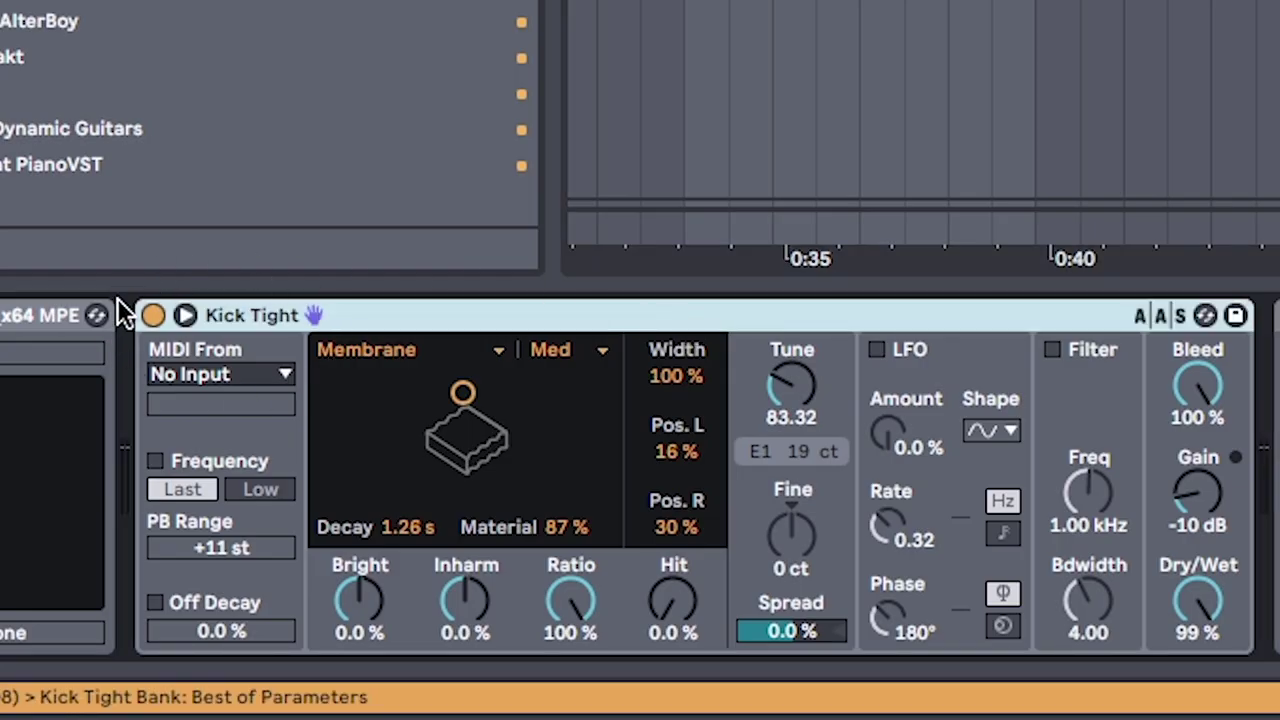
- Toggle the Kick Tight resonator effect to compare the sound with and without it
{"action": "left_click", "coordinate": [213, 347]}
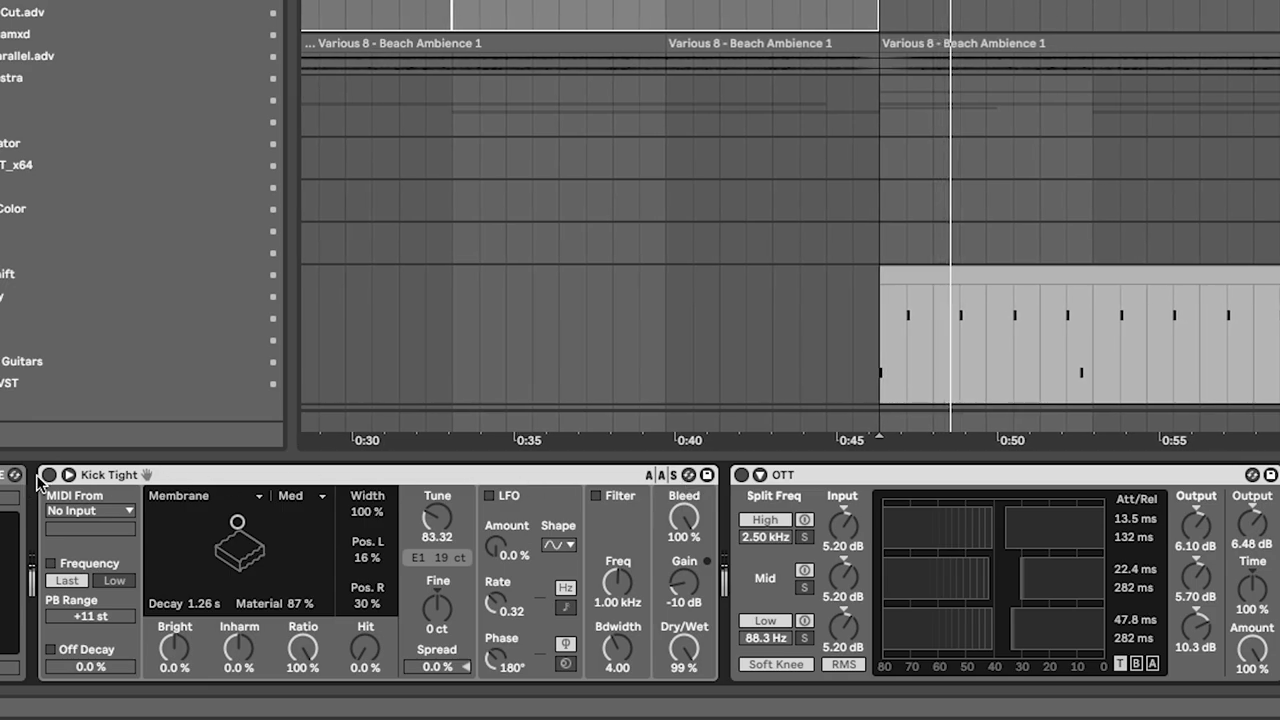
{"action": "left_click", "coordinate": [48, 476]}
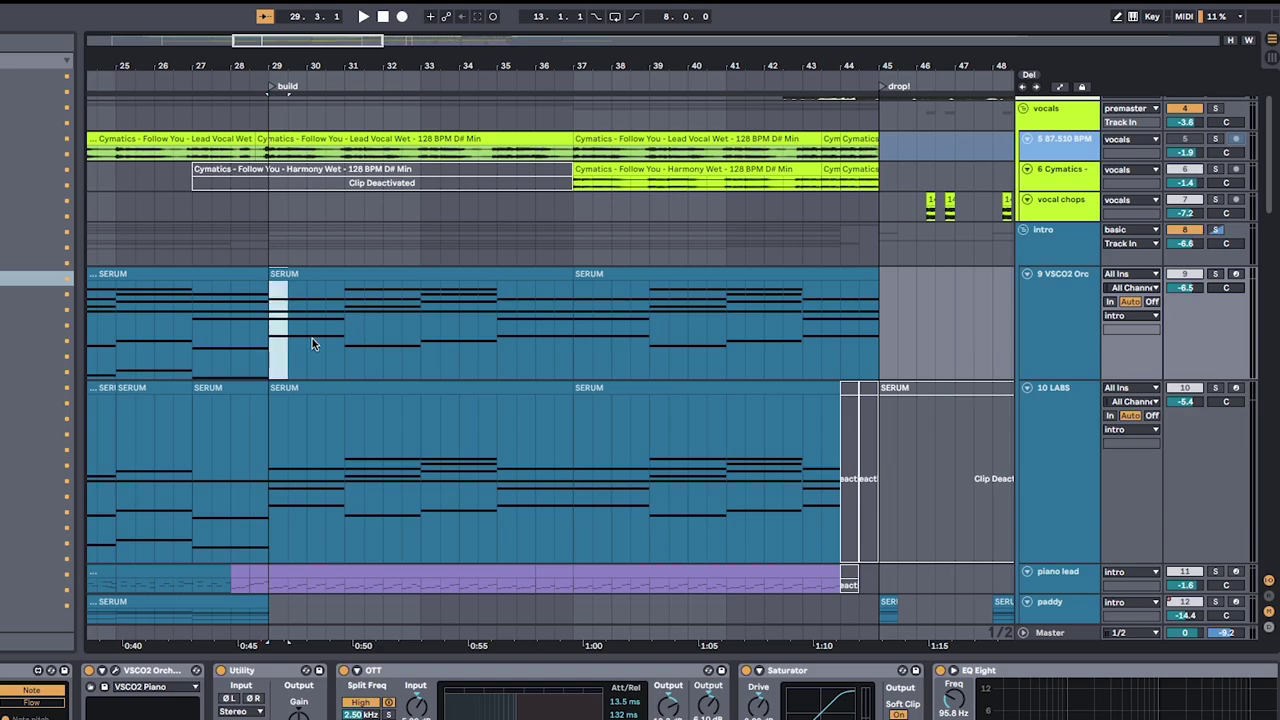
- Highlight the VSCO2 Orc and LABS chords from bar 29 to bar 45 and play the build section's layers
{"action": "left_click_drag", "start_coordinate": [312, 342], "coordinate": [876, 470]}
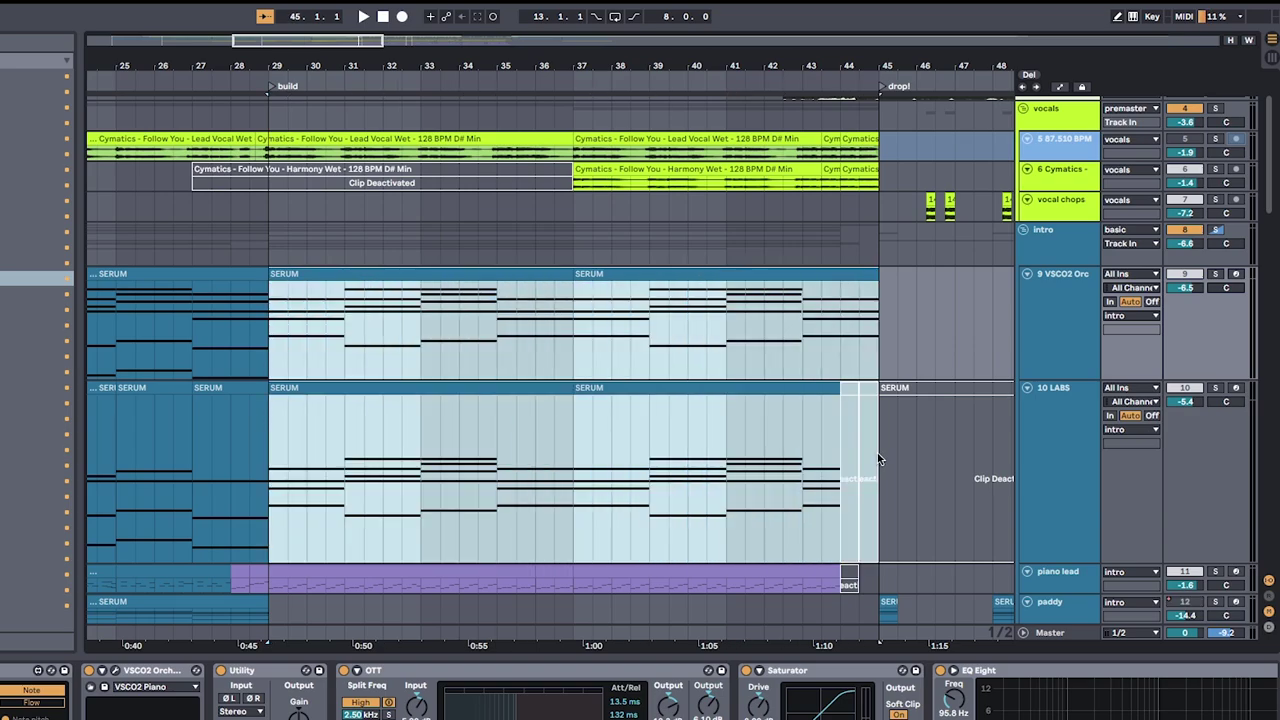
{"action": "scroll", "coordinate": [280, 414], "scroll_direction": "down", "scroll_amount": 5}
{"action": "left_click_drag", "start_coordinate": [281, 414], "coordinate": [817, 416]}
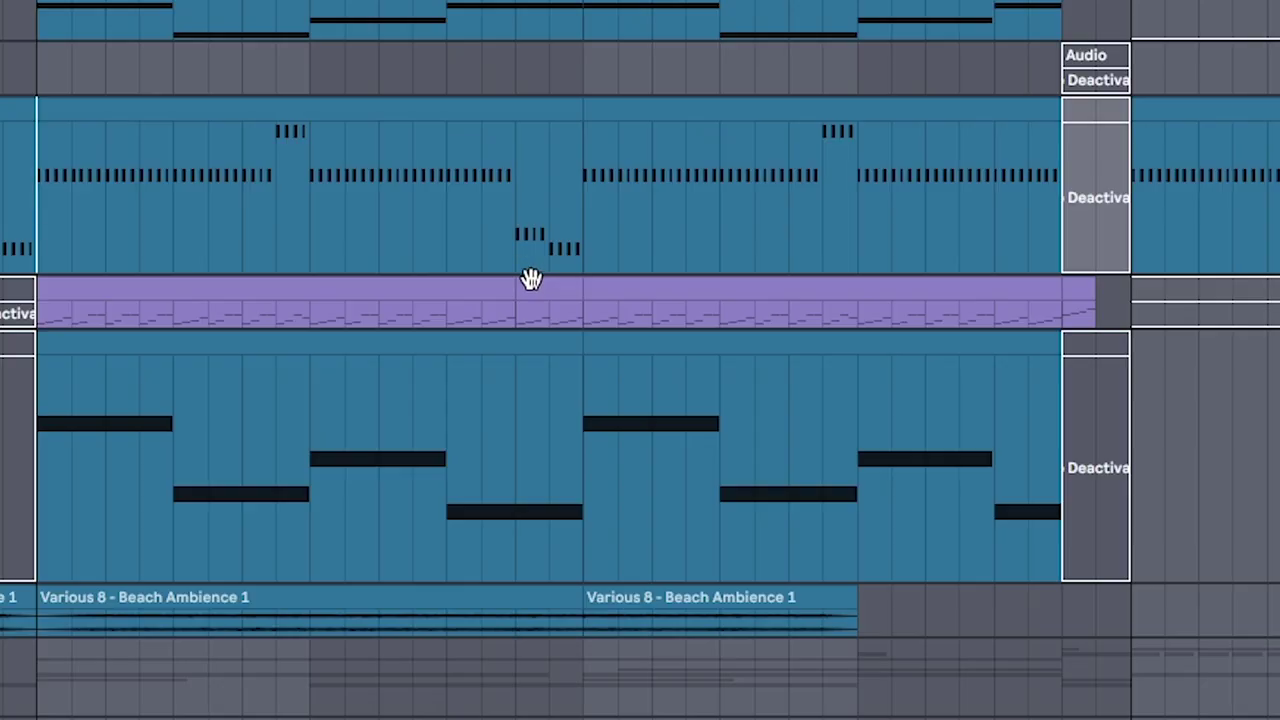
{"action": "key", "text": "space"}
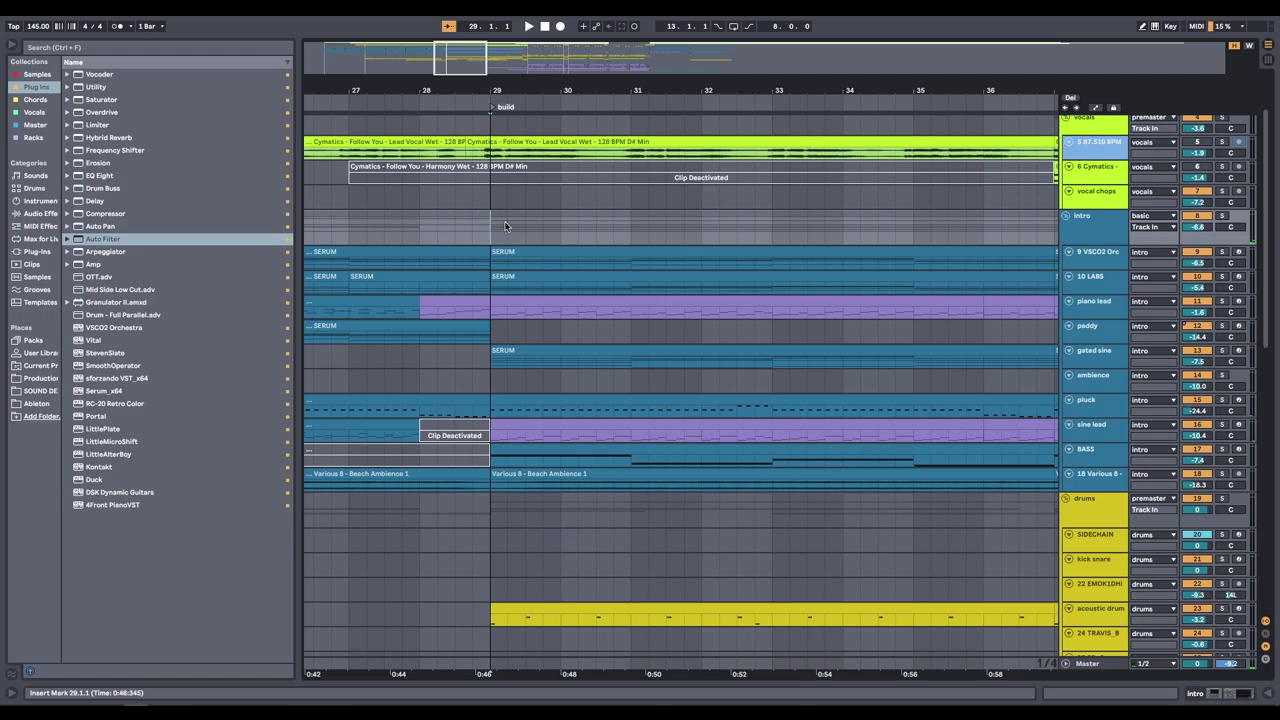
- Play the build from bar 29 and check the FB2B_Kick_05 and thick snare pads of the kick snare drum rack
{"action": "key", "text": "space"}
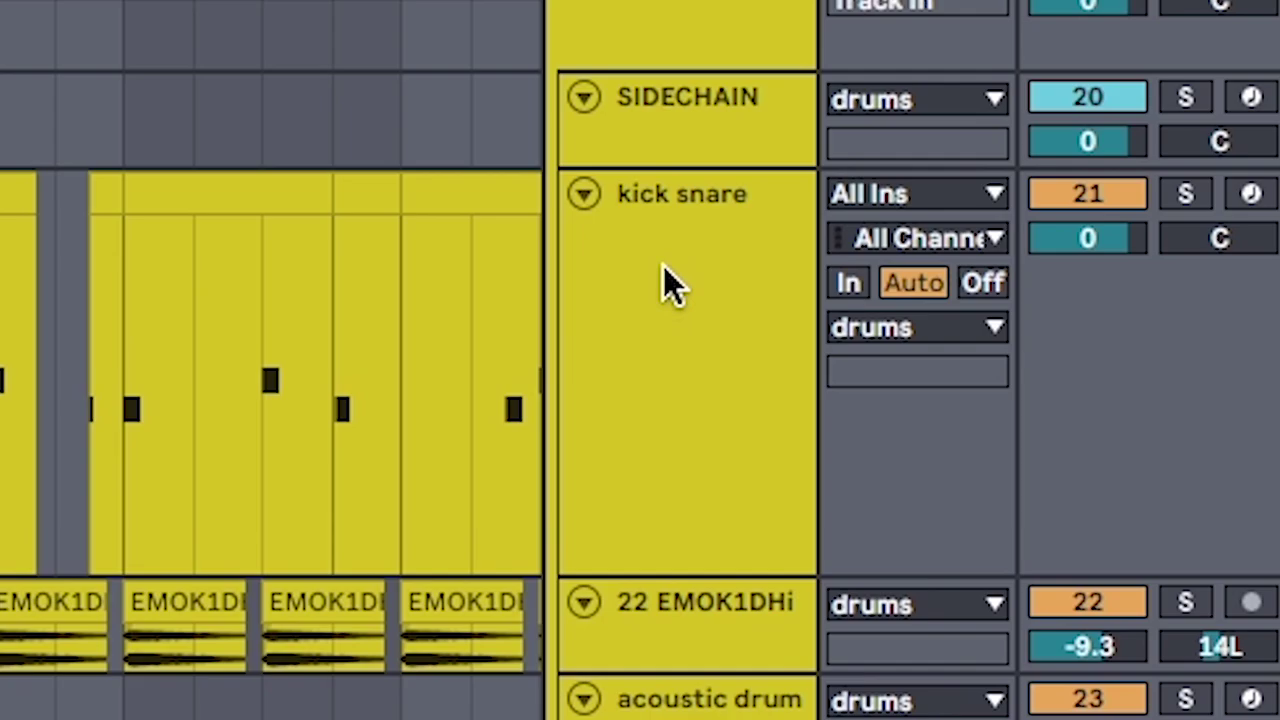
{"action": "left_click", "coordinate": [687, 239]}
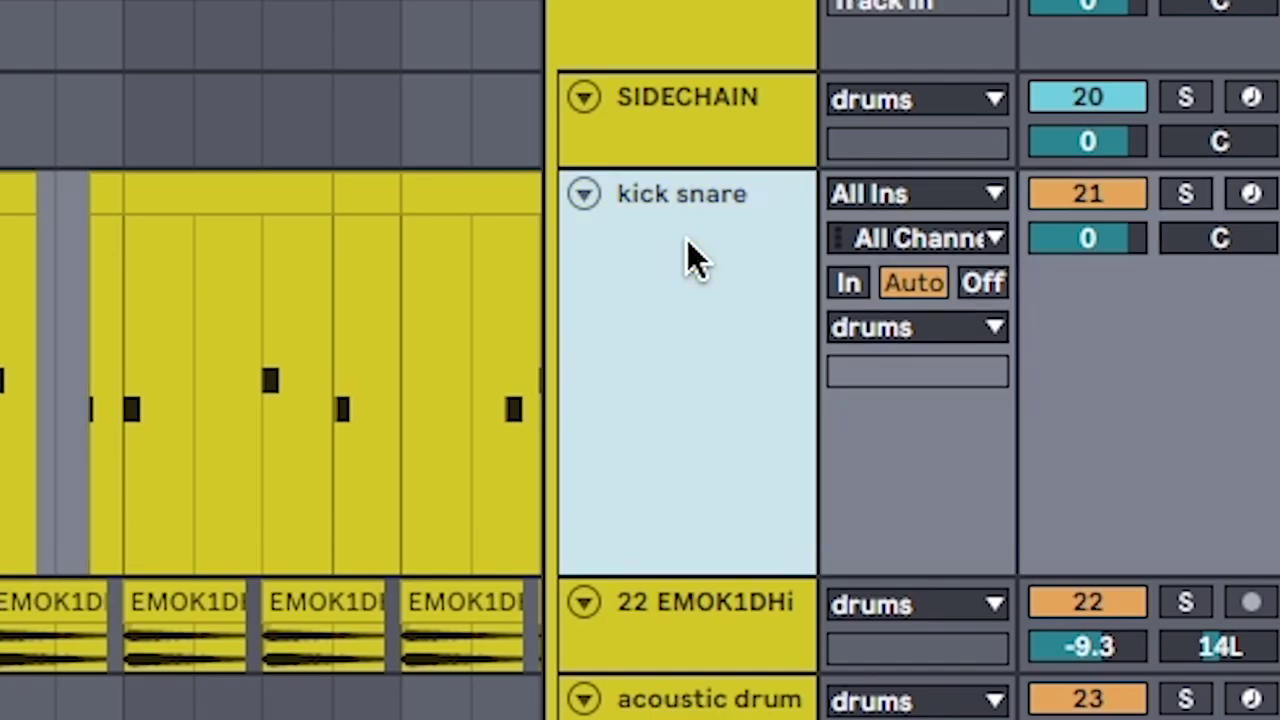
{"action": "left_click", "coordinate": [268, 373]}
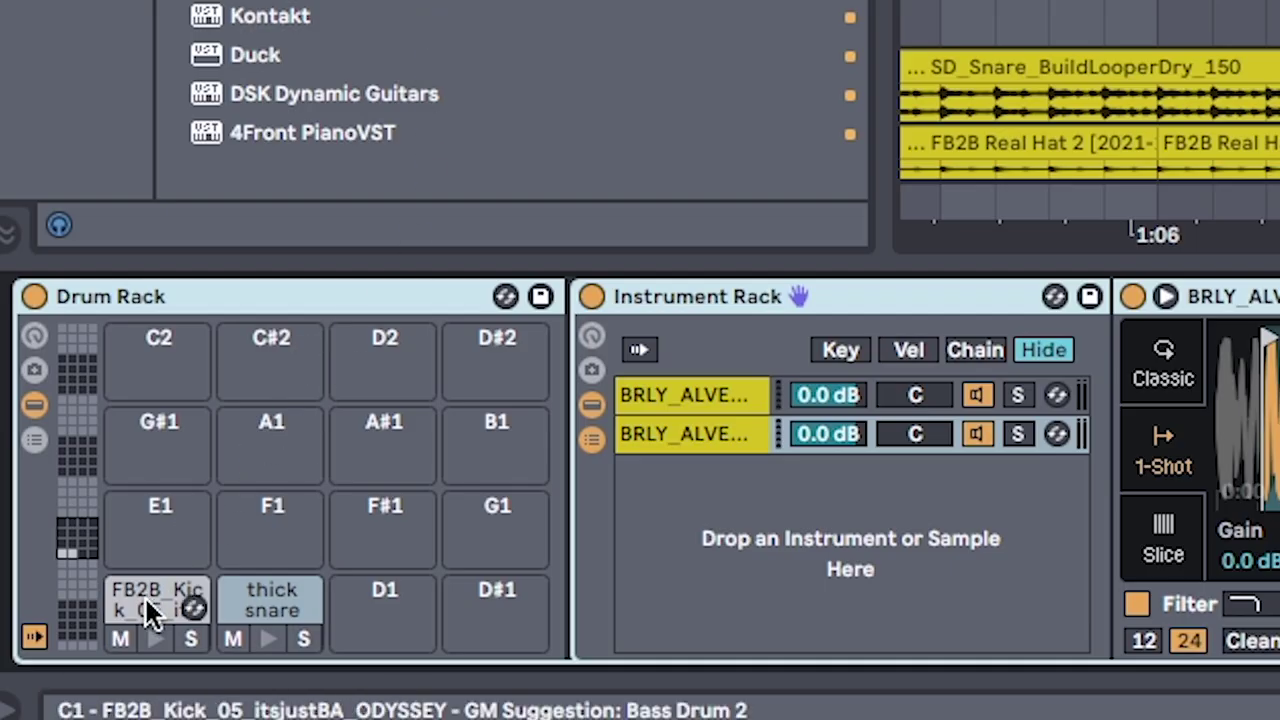
{"action": "left_click", "coordinate": [144, 598]}
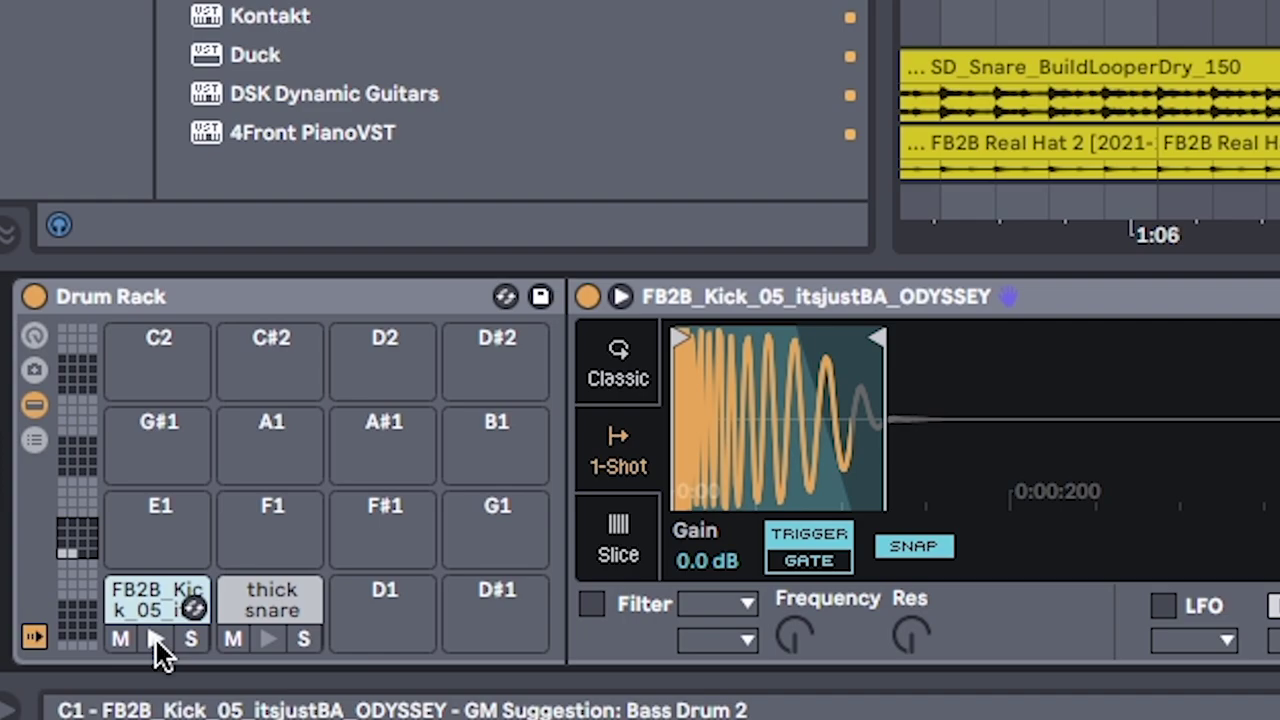
{"action": "left_click", "coordinate": [156, 639]}
{"action": "left_click", "coordinate": [263, 597]}
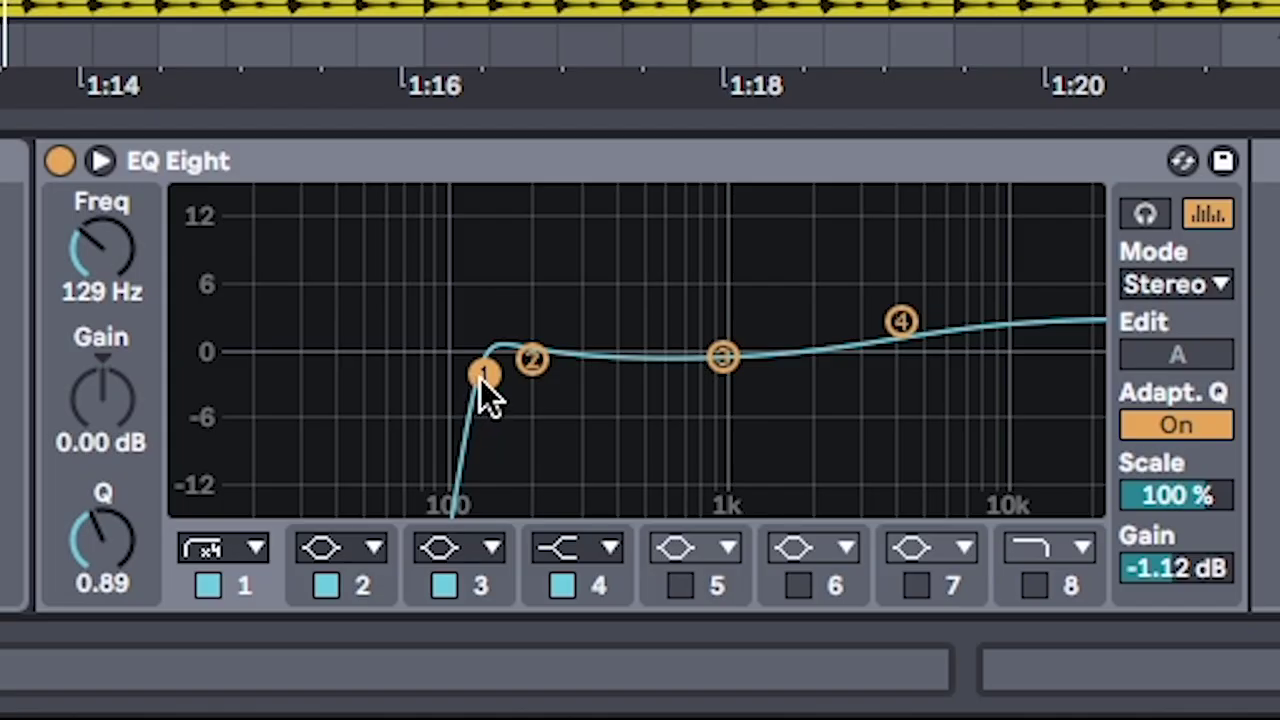
- Try raising the frequency of the low-cut band in the drum rack's EQ Eight and undo the change
{"action": "left_click_drag", "start_coordinate": [480, 378], "coordinate": [704, 383]}
{"action": "key", "text": "ctrl+z"}
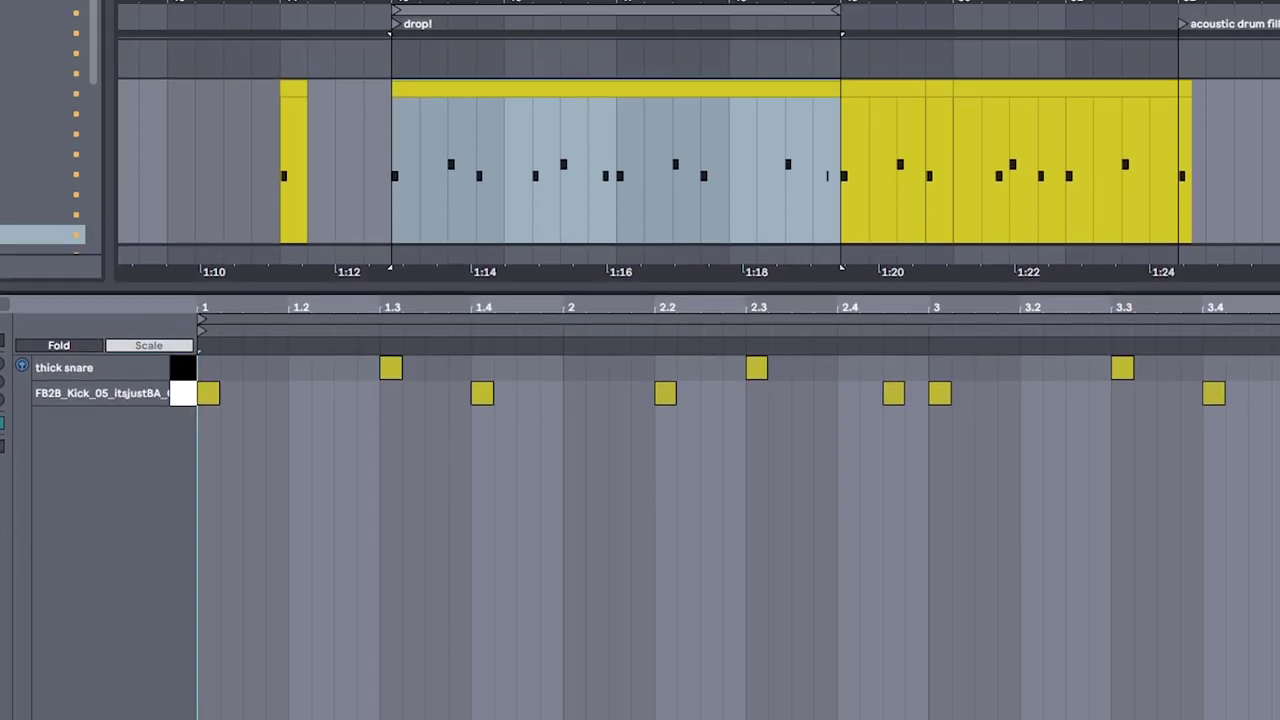
- Play the drop's kick snare pattern, FB2B Real Hat 2 loop and EMOK1DHit-Crash02 hits, toggling solo on the kick snare track
{"action": "key", "text": "space"}
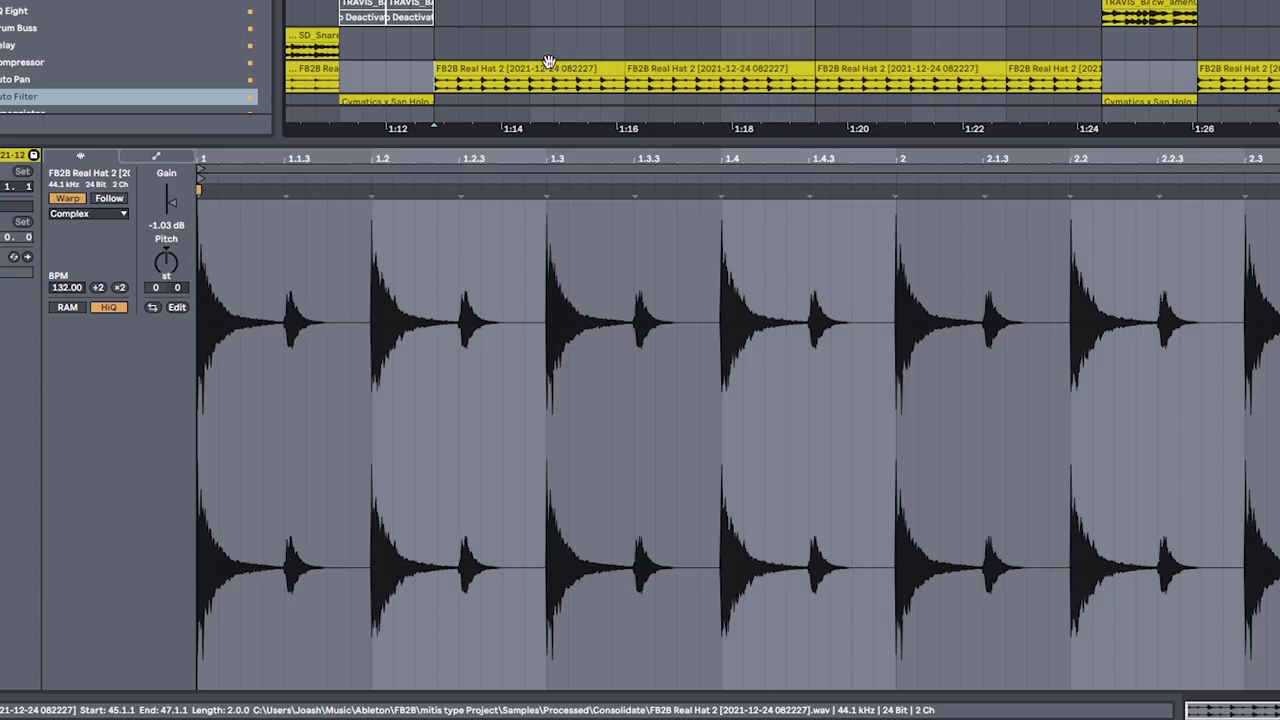
{"action": "key", "text": "space"}
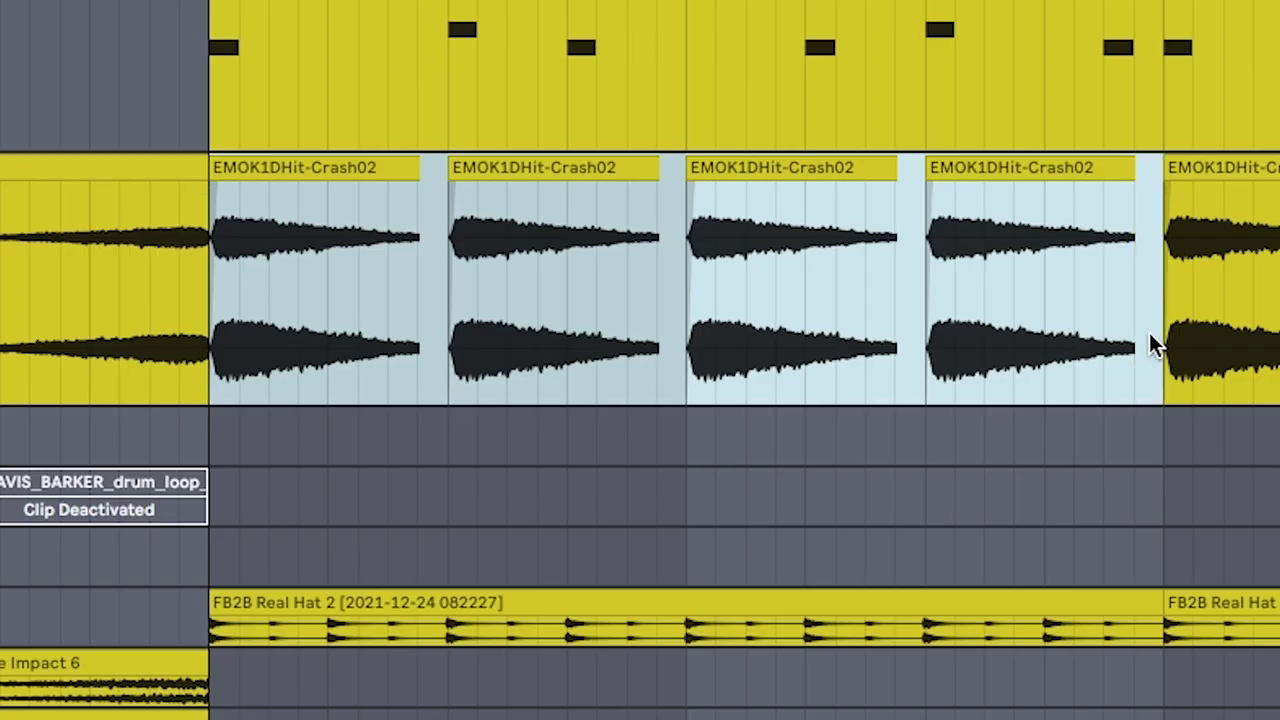
{"action": "key", "text": "space"}
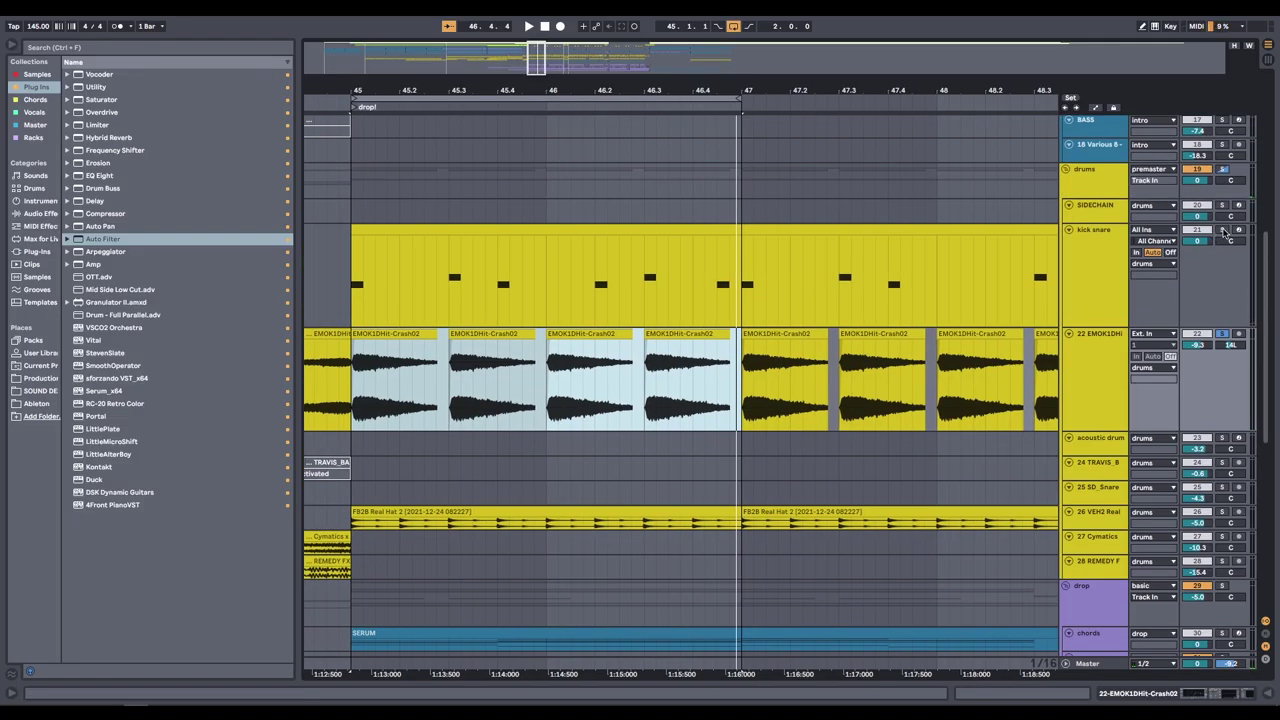
{"action": "left_click", "coordinate": [1223, 232]}
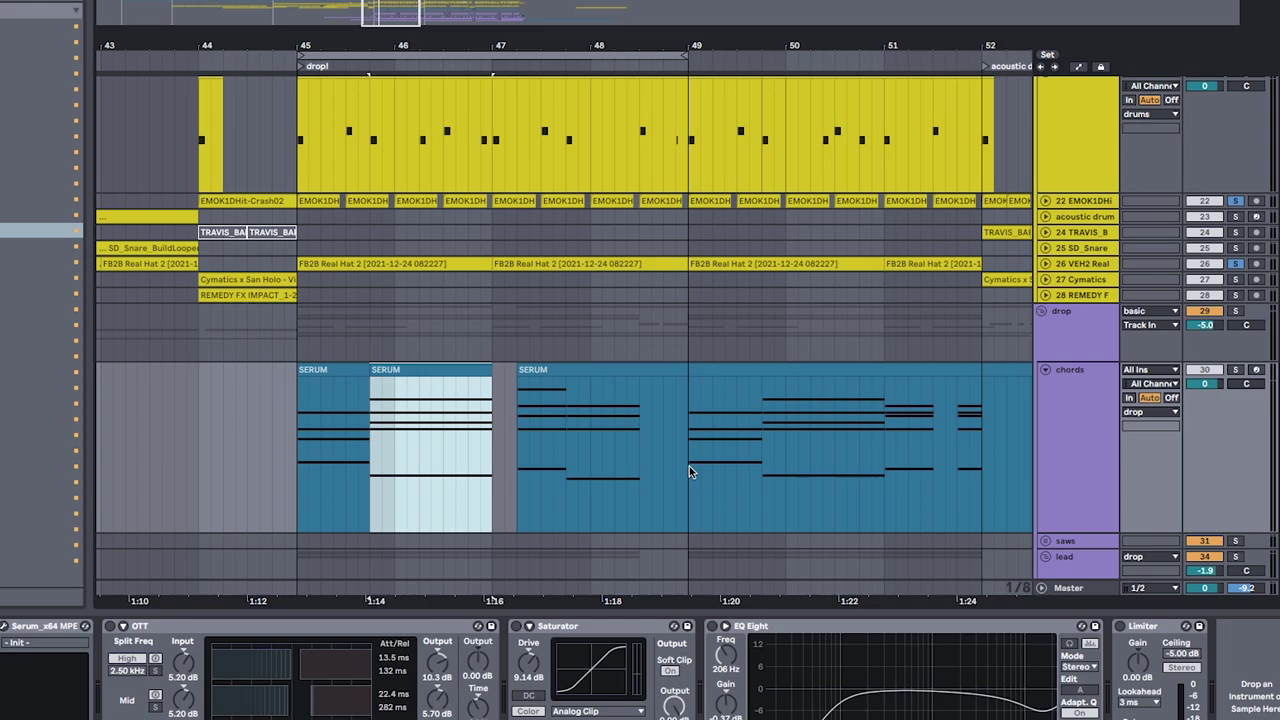
- Highlight the SERUM chords of the drop, including bars 49 to 52, to walk through the progression and play it
{"action": "left_click_drag", "start_coordinate": [689, 472], "coordinate": [982, 470]}
{"action": "left_click_drag", "start_coordinate": [400, 367], "coordinate": [432, 370]}
{"action": "left_click_drag", "start_coordinate": [391, 202], "coordinate": [445, 436]}
{"action": "left_click", "coordinate": [447, 440]}
{"action": "left_click_drag", "start_coordinate": [441, 372], "coordinate": [420, 375]}
{"action": "left_click", "coordinate": [376, 180]}
{"action": "left_click_drag", "start_coordinate": [378, 214], "coordinate": [410, 460]}
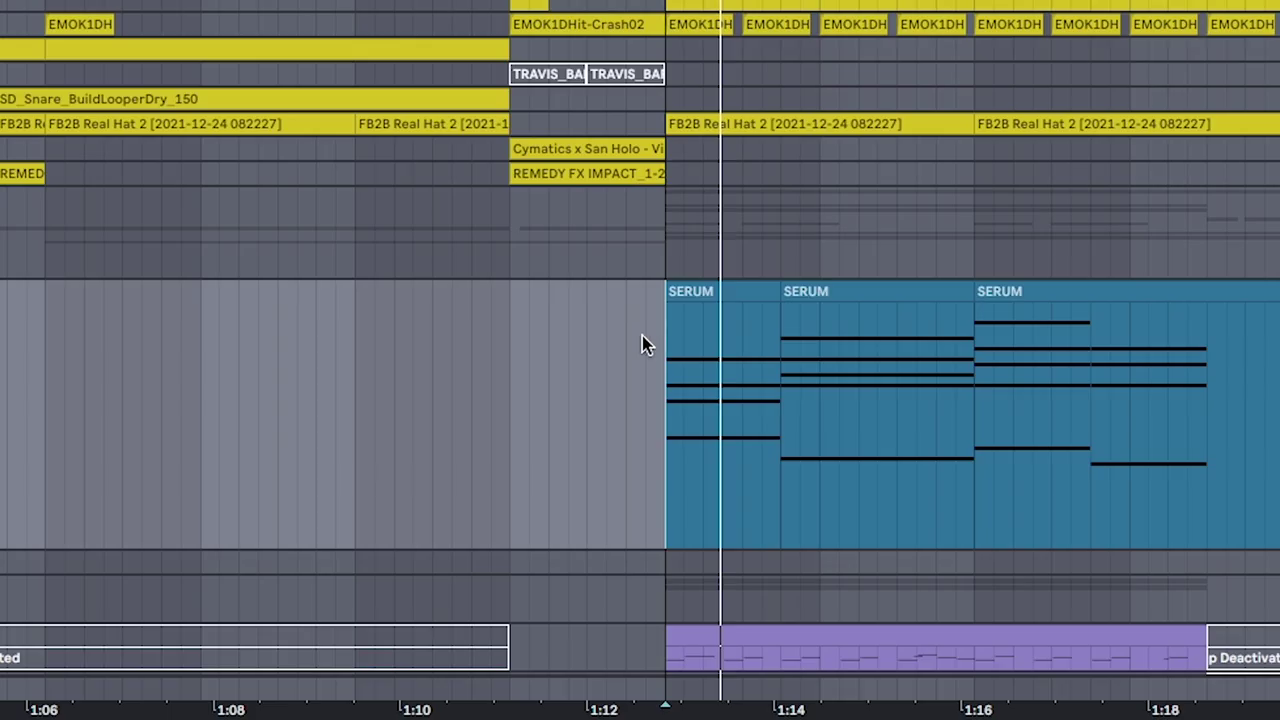
{"action": "left_click_drag", "start_coordinate": [909, 488], "coordinate": [731, 308]}
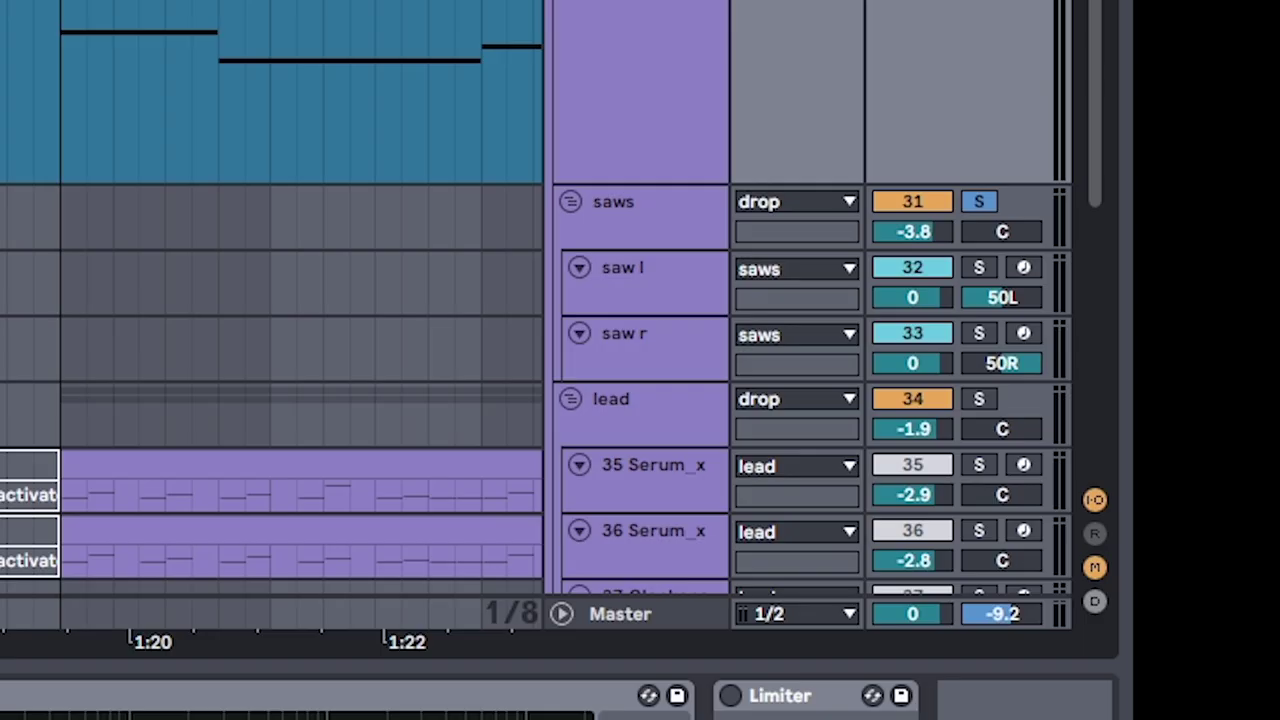
- Play the saws group and look through the OSC B wavetable categories in saw l's Serum without choosing one
{"action": "key", "text": "space"}
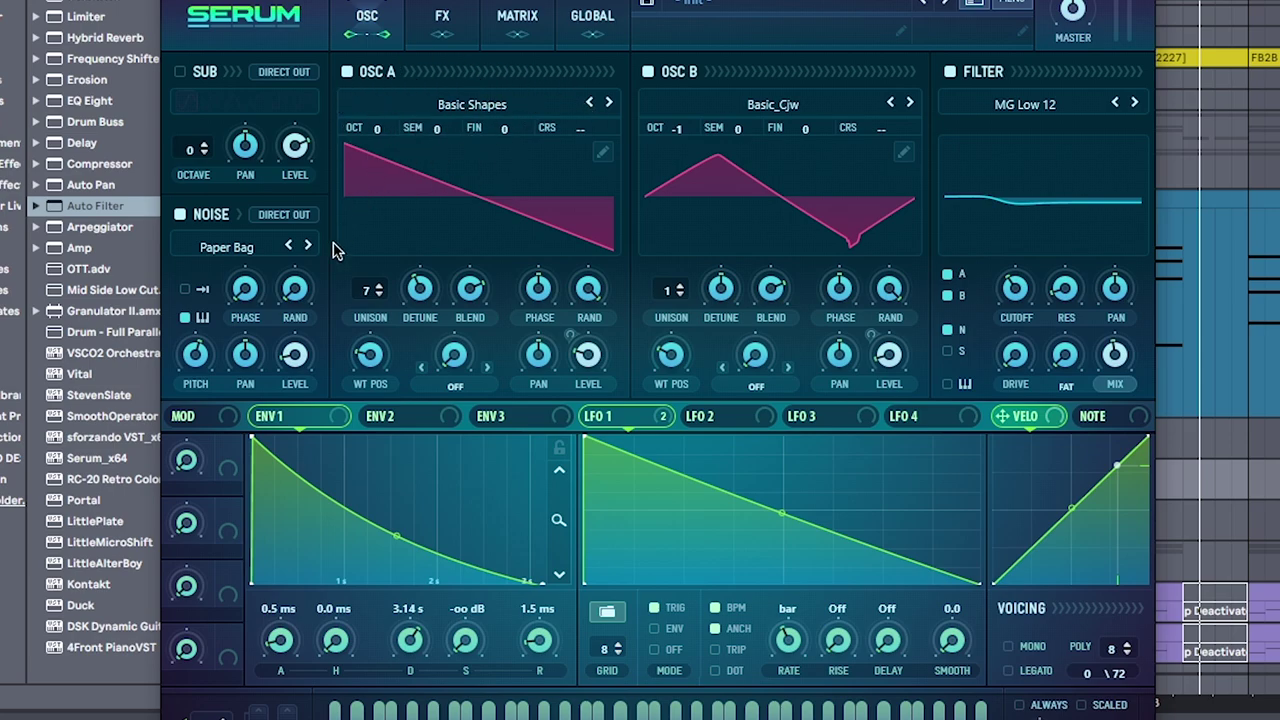
{"action": "left_click", "coordinate": [782, 106]}
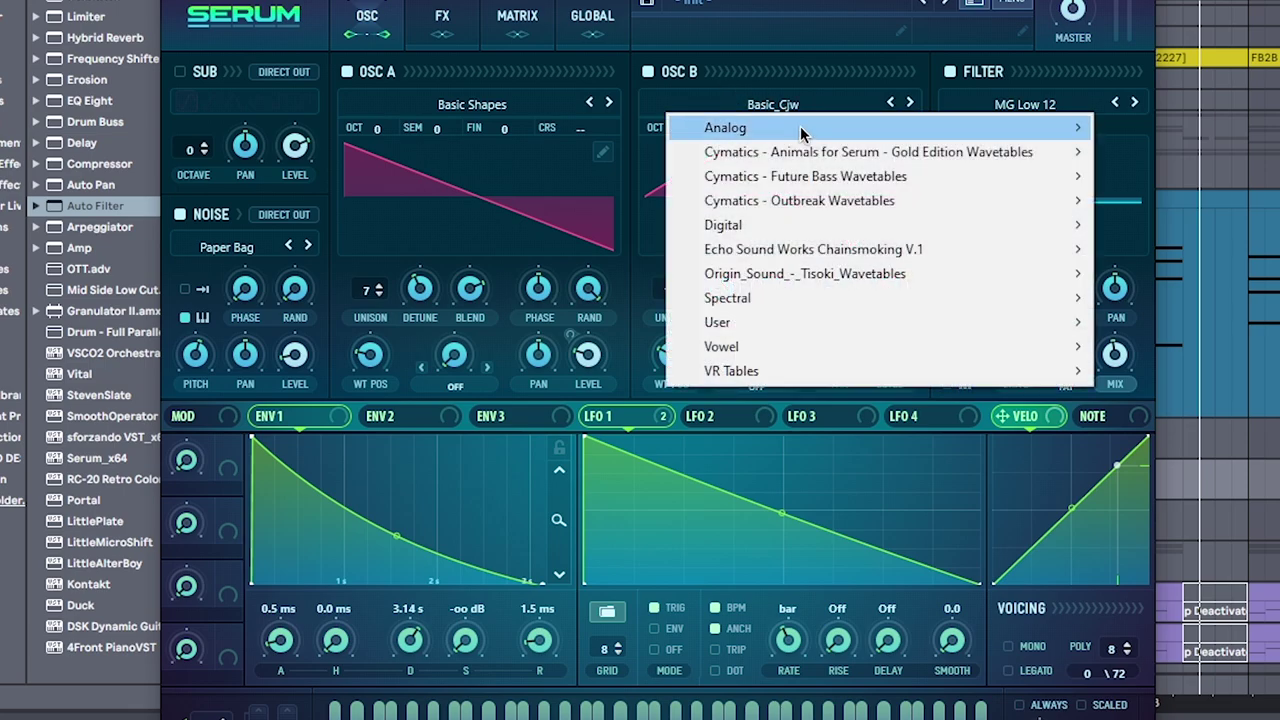
{"action": "mouse_move", "coordinate": [806, 130]}
{"action": "left_click", "coordinate": [660, 131]}
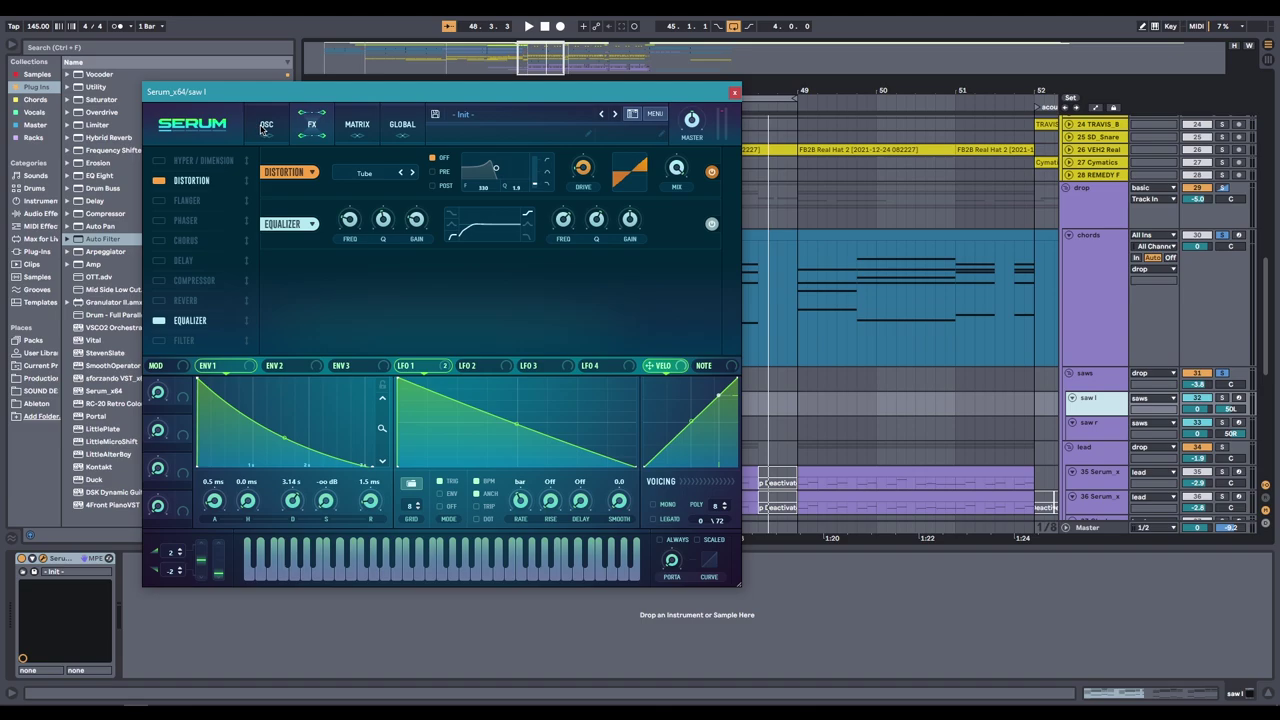
- Review the oscillator page, ENV 1 and LFO 1 of saw l's Serum and close the plugin window
{"action": "left_click", "coordinate": [266, 125]}
{"action": "left_click", "coordinate": [224, 366]}
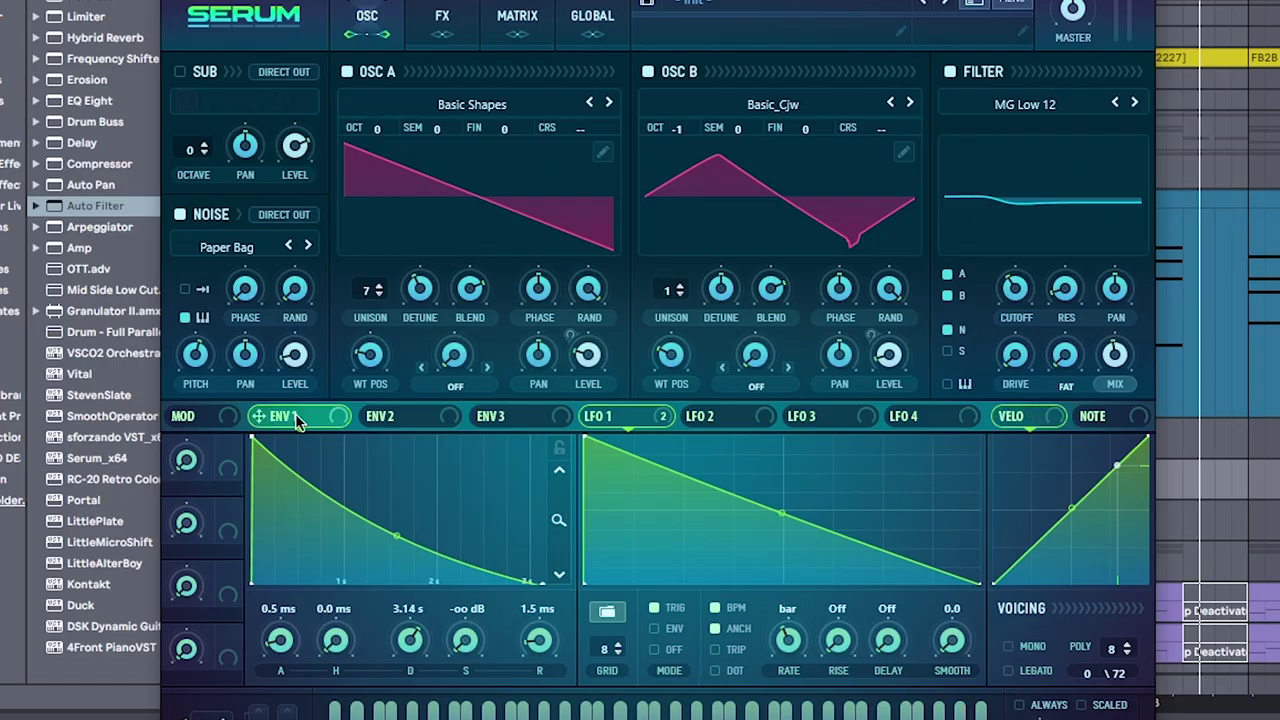
{"action": "left_click", "coordinate": [421, 366]}
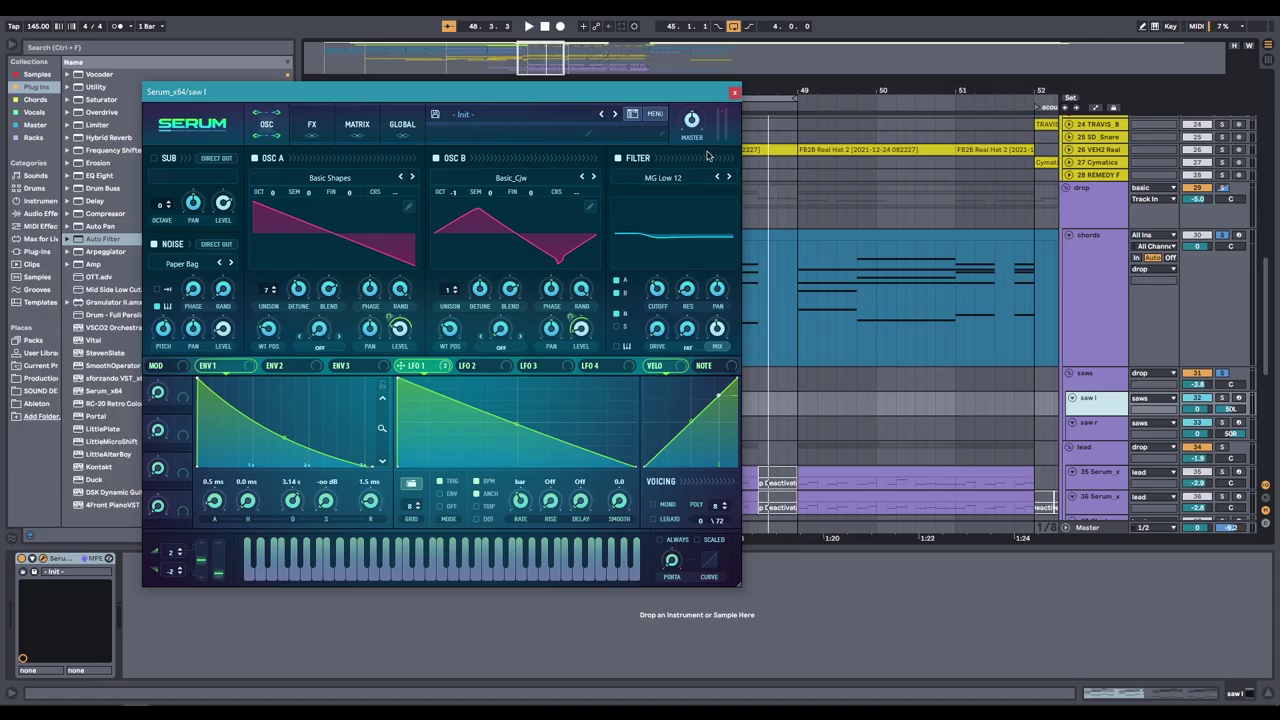
{"action": "left_click_drag", "start_coordinate": [732, 91], "coordinate": [815, 77]}
{"action": "left_click", "coordinate": [816, 79]}
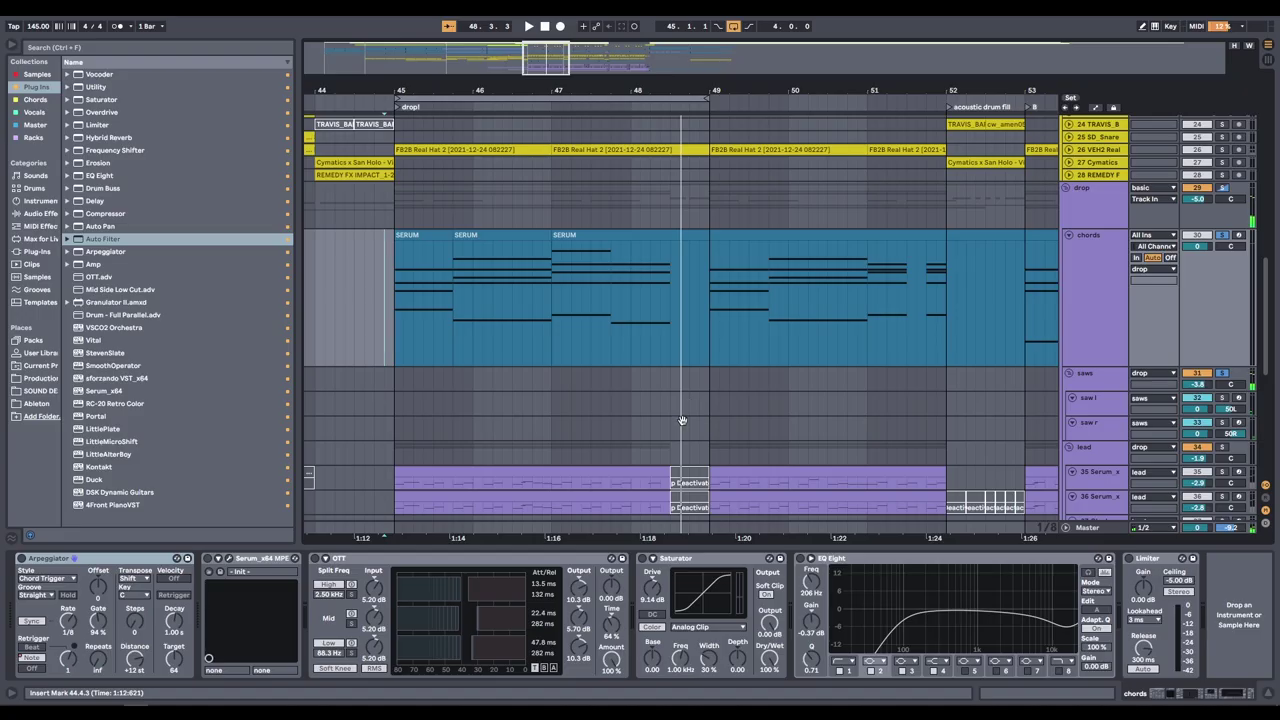
- Open the lead MIDI clip at bar 45 on the 35 Serum_x track and highlight its melody notes
{"action": "scroll", "coordinate": [682, 420], "scroll_direction": "down", "scroll_amount": 5}
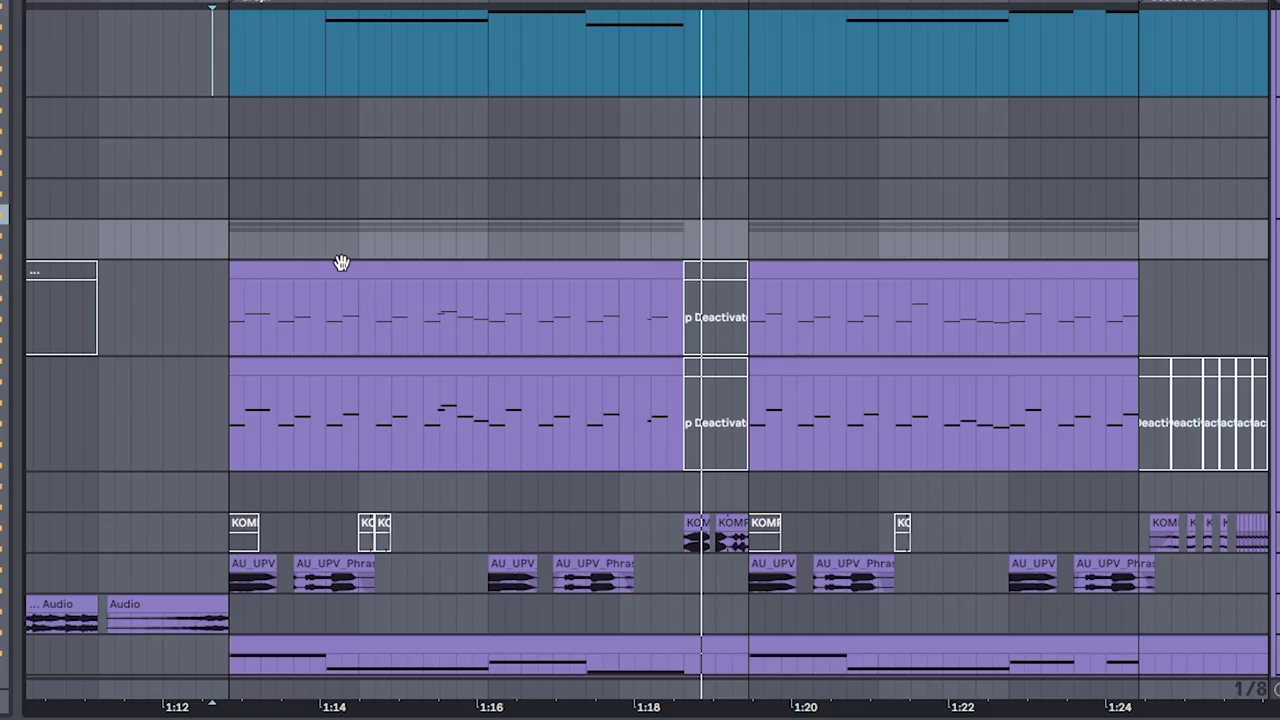
{"action": "left_click", "coordinate": [496, 268]}
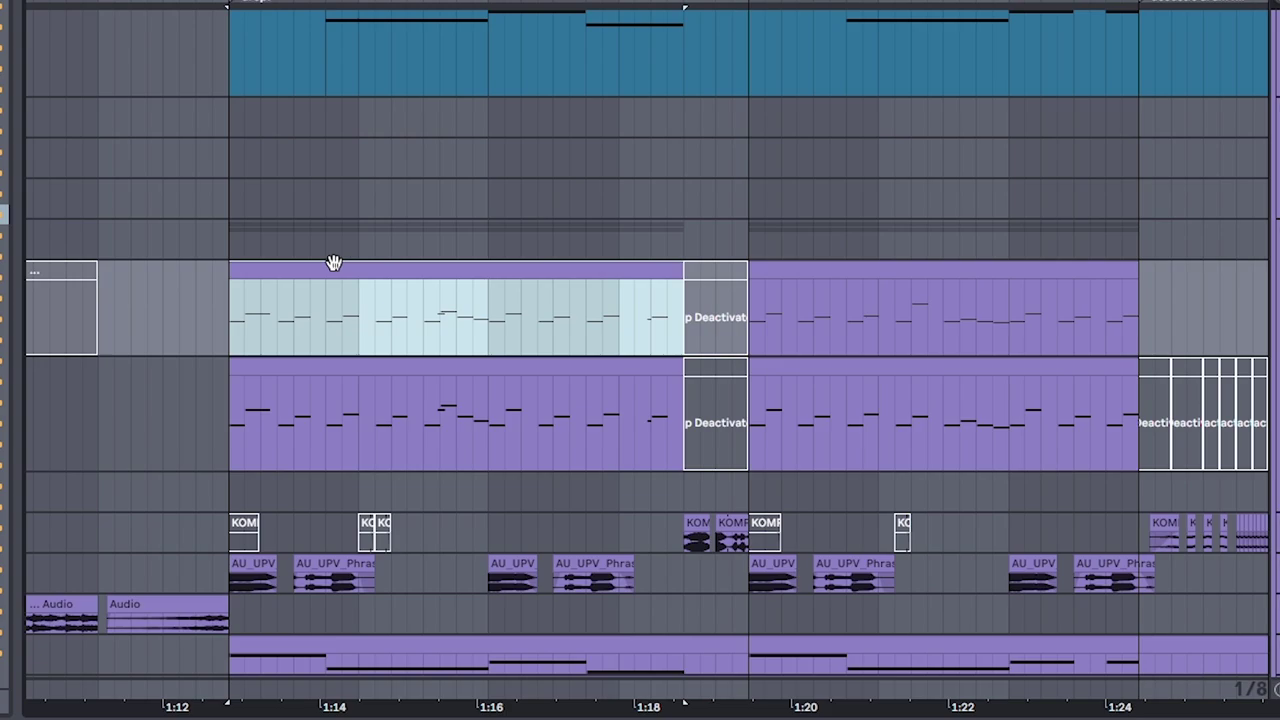
{"action": "double_click", "coordinate": [334, 262]}
{"action": "left_click_drag", "start_coordinate": [251, 717], "coordinate": [243, 246]}
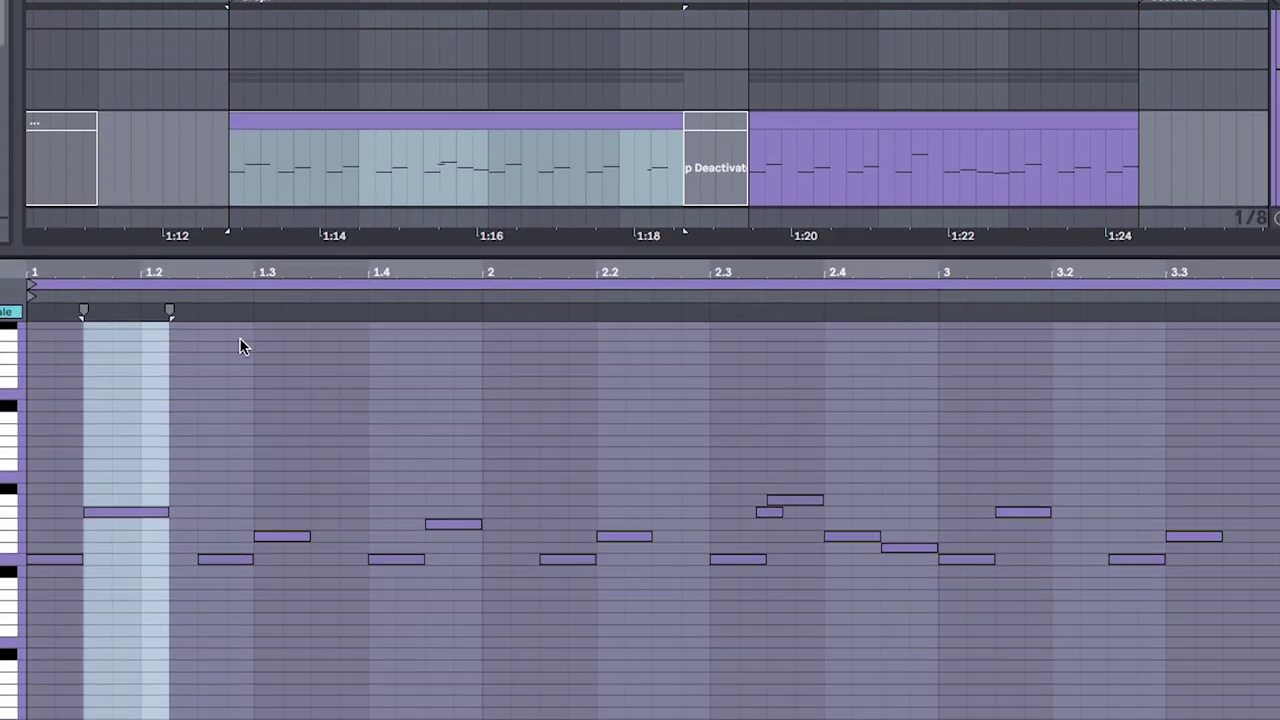
{"action": "left_click_drag", "start_coordinate": [88, 402], "coordinate": [1264, 346]}
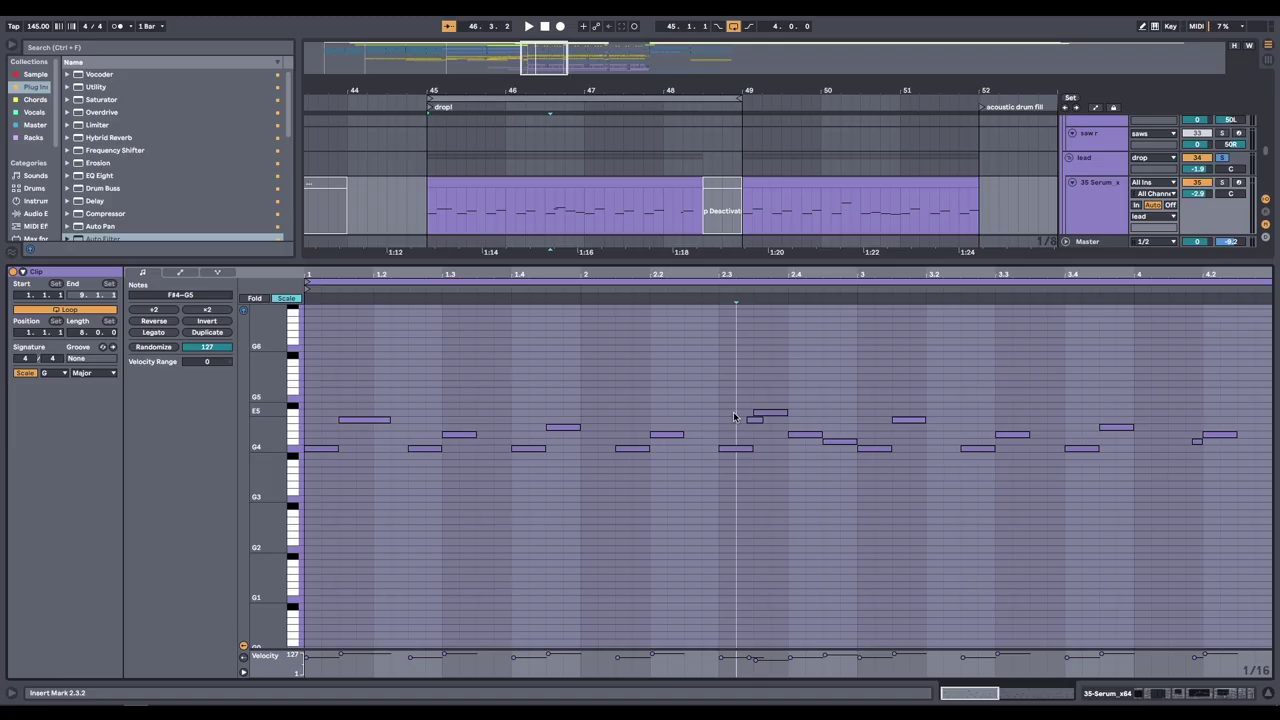
- Play the lead melody from 2.3.1 and from the start of the clip to hear its phrasing
{"action": "left_click", "coordinate": [724, 417]}
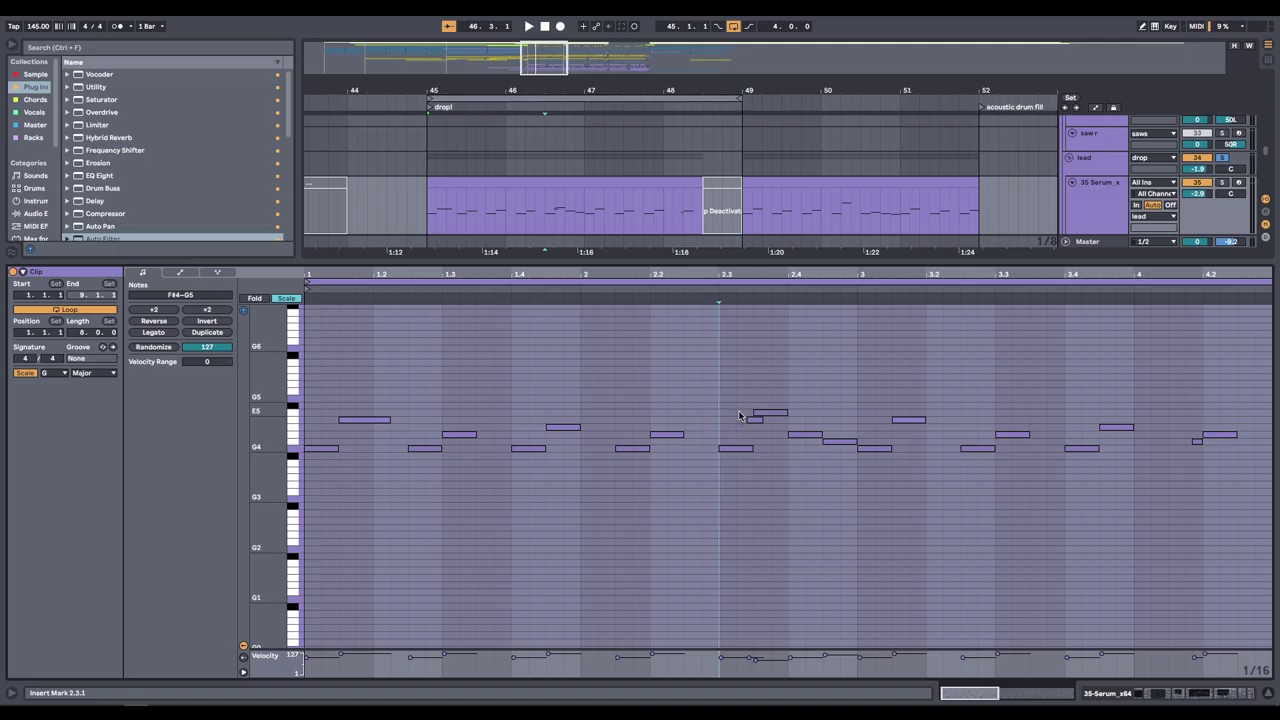
{"action": "key", "text": "space"}
{"action": "key", "text": "space"}
{"action": "key", "text": "space"}
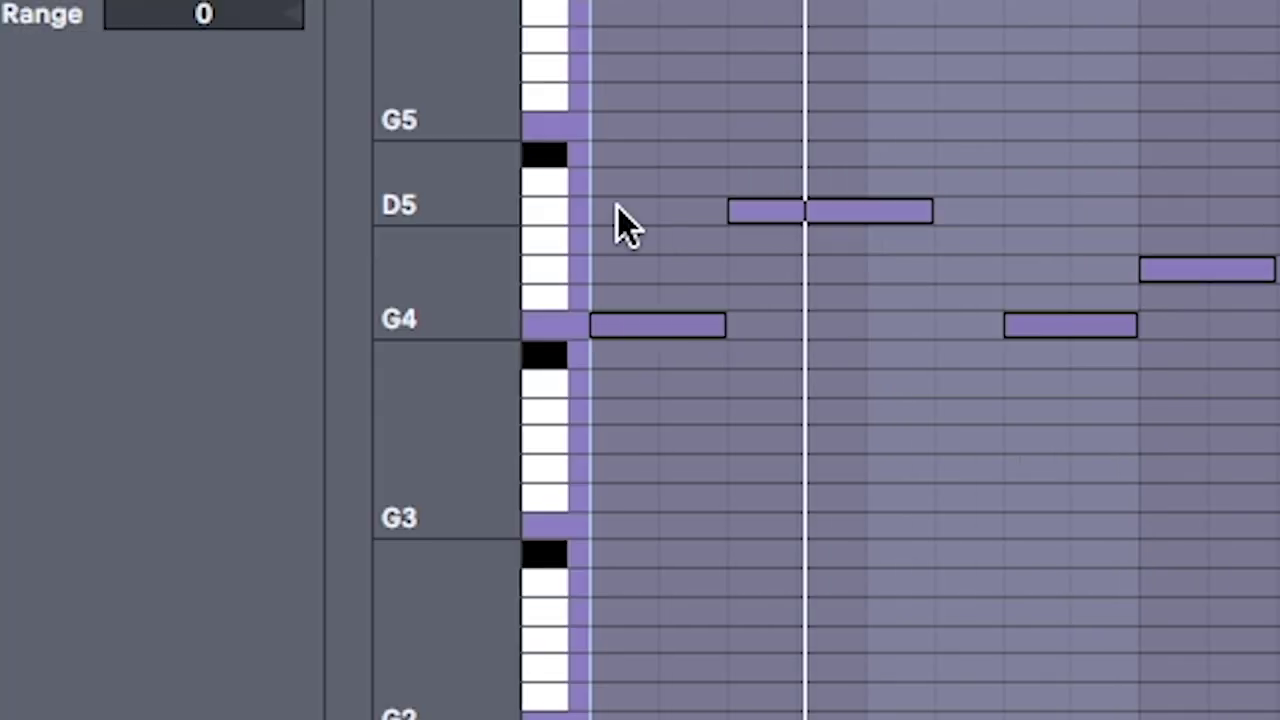
{"action": "key", "text": "space"}
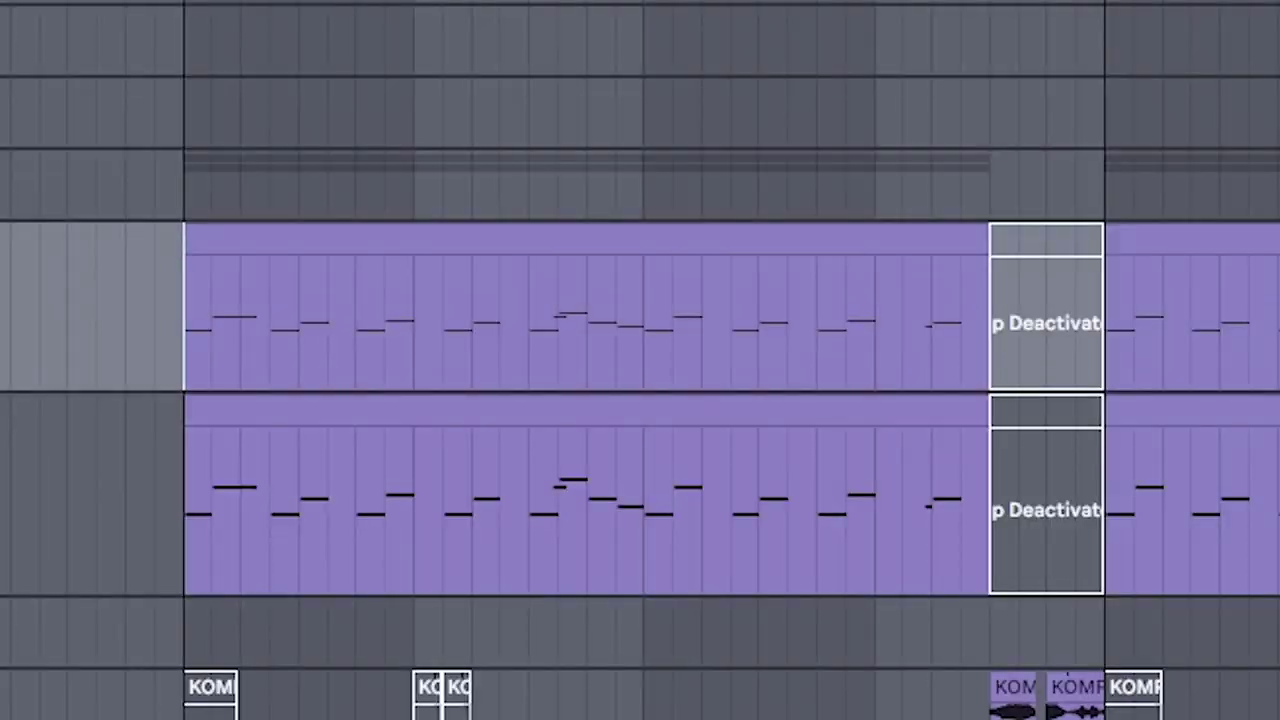
- Play the second Serum lead layer and highlight the CHONK and hi chonk bass clips from bar 45
{"action": "key", "text": "space"}
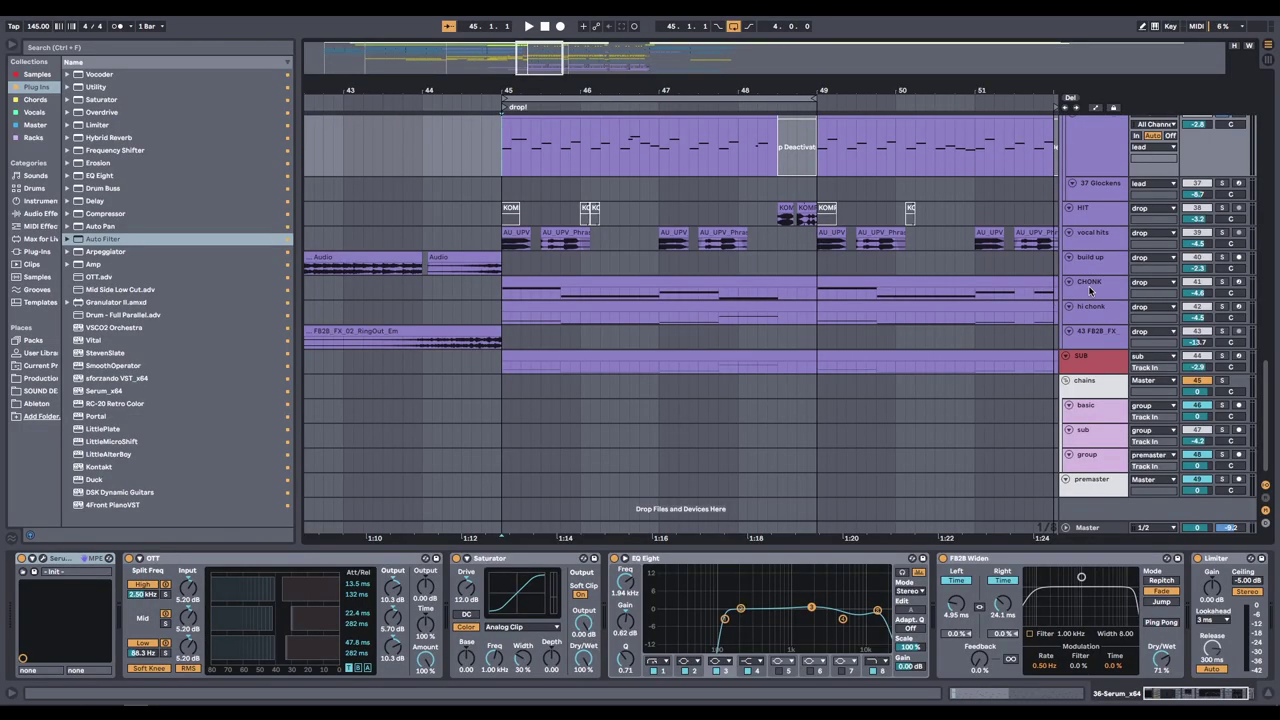
{"action": "scroll", "coordinate": [1097, 294], "scroll_direction": "up", "scroll_amount": 3}
{"action": "scroll", "coordinate": [1098, 368], "scroll_direction": "up", "scroll_amount": 3}
{"action": "scroll", "coordinate": [523, 343], "scroll_direction": "down", "scroll_amount": 1}
{"action": "left_click_drag", "start_coordinate": [488, 282], "coordinate": [757, 381]}
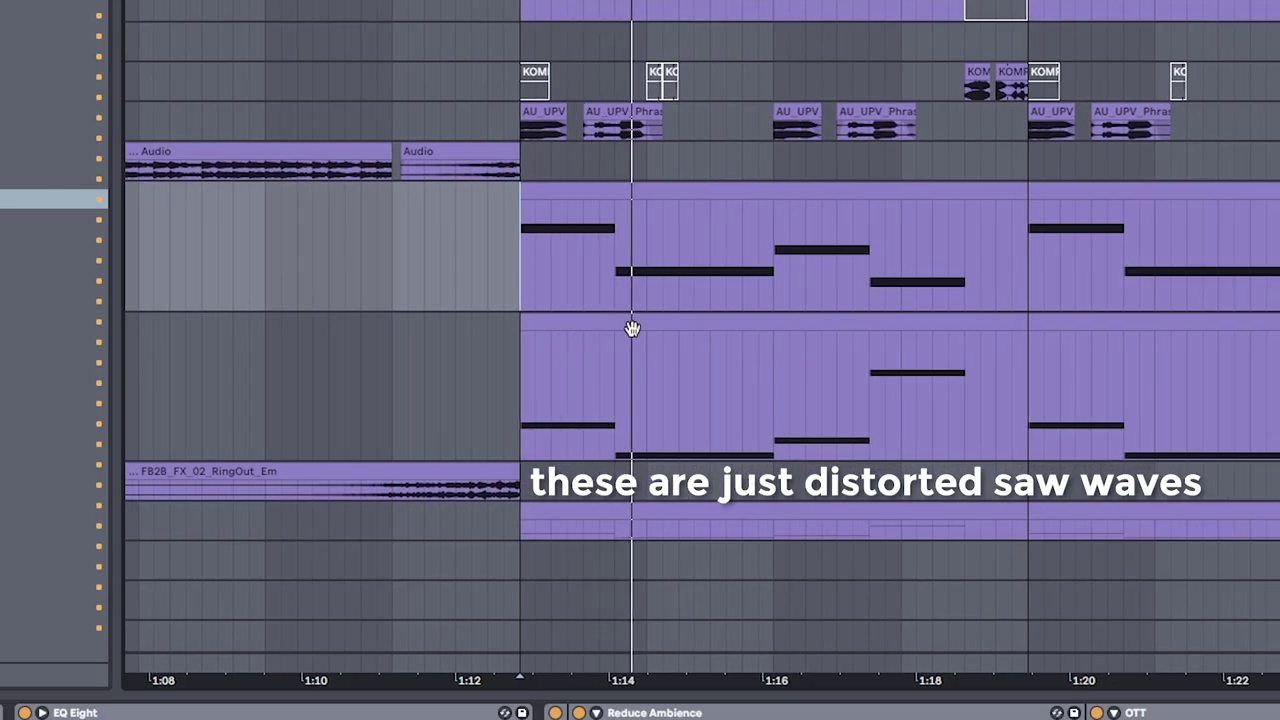
- Solo the SUB track and toggle its Erosion effect to compare the sound with and without it
{"action": "scroll", "coordinate": [649, 274], "scroll_direction": "up", "scroll_amount": 3}
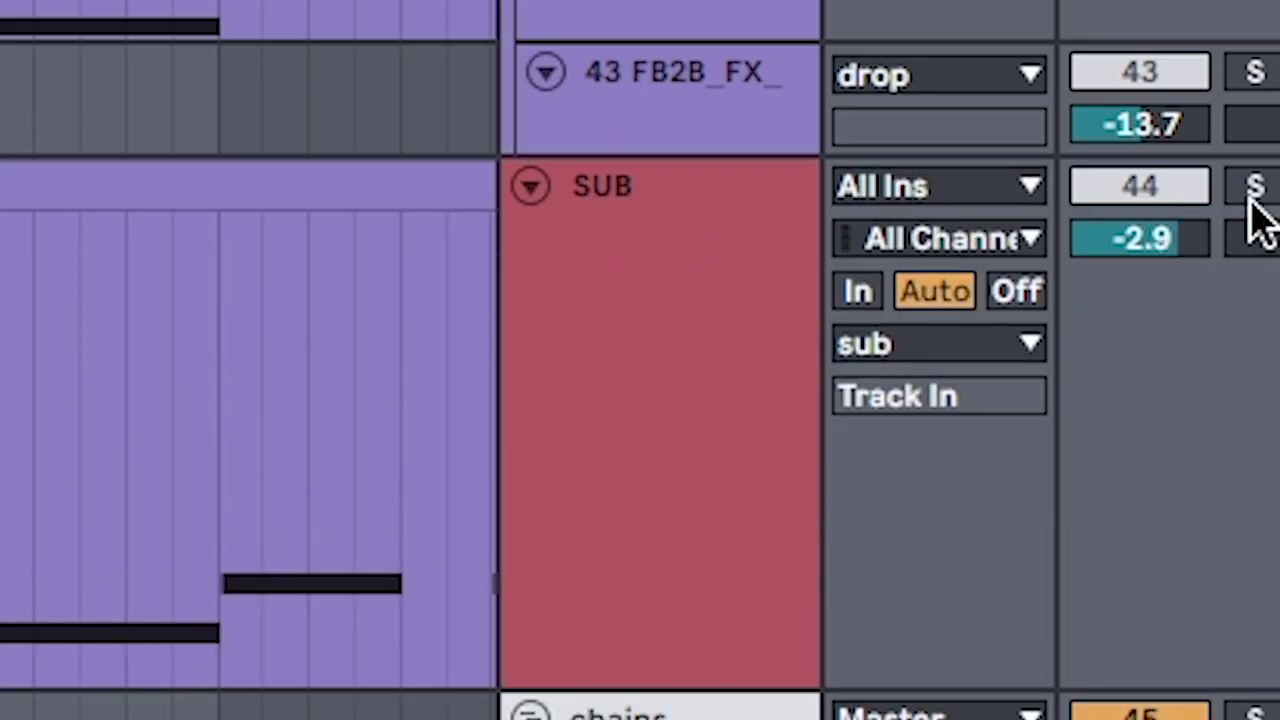
{"action": "left_click", "coordinate": [1249, 196]}
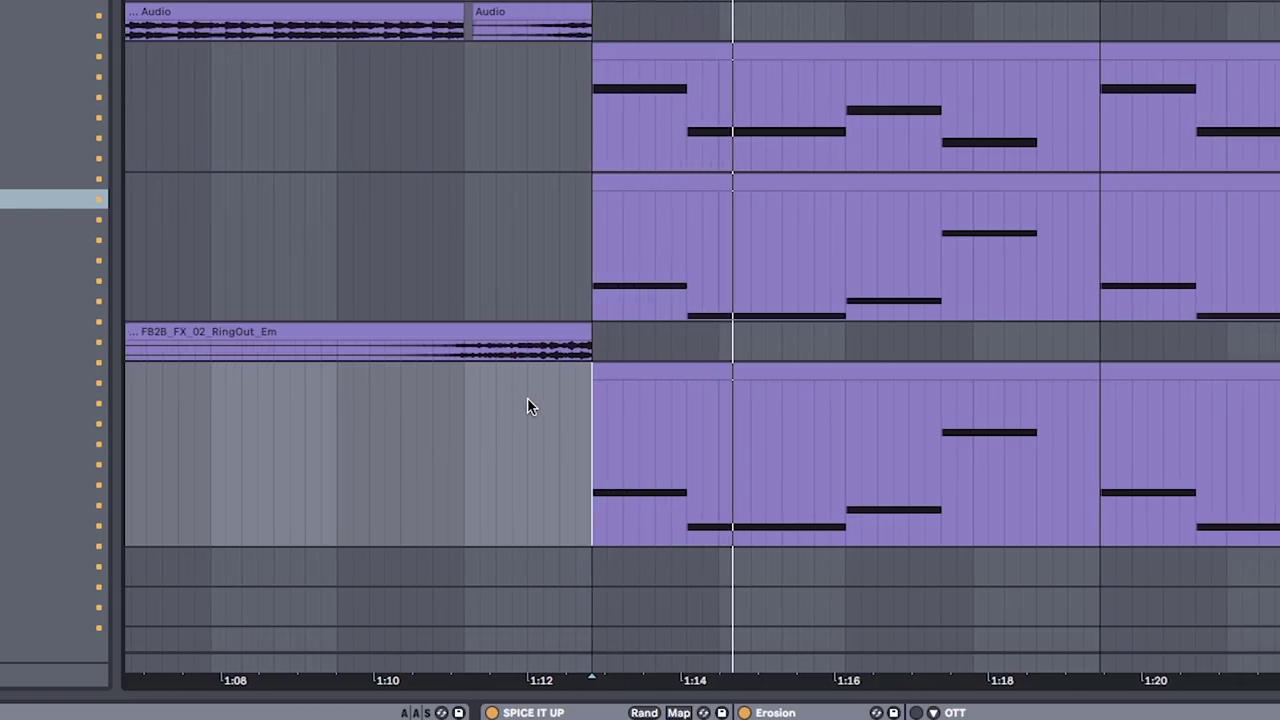
{"action": "left_click", "coordinate": [744, 712]}
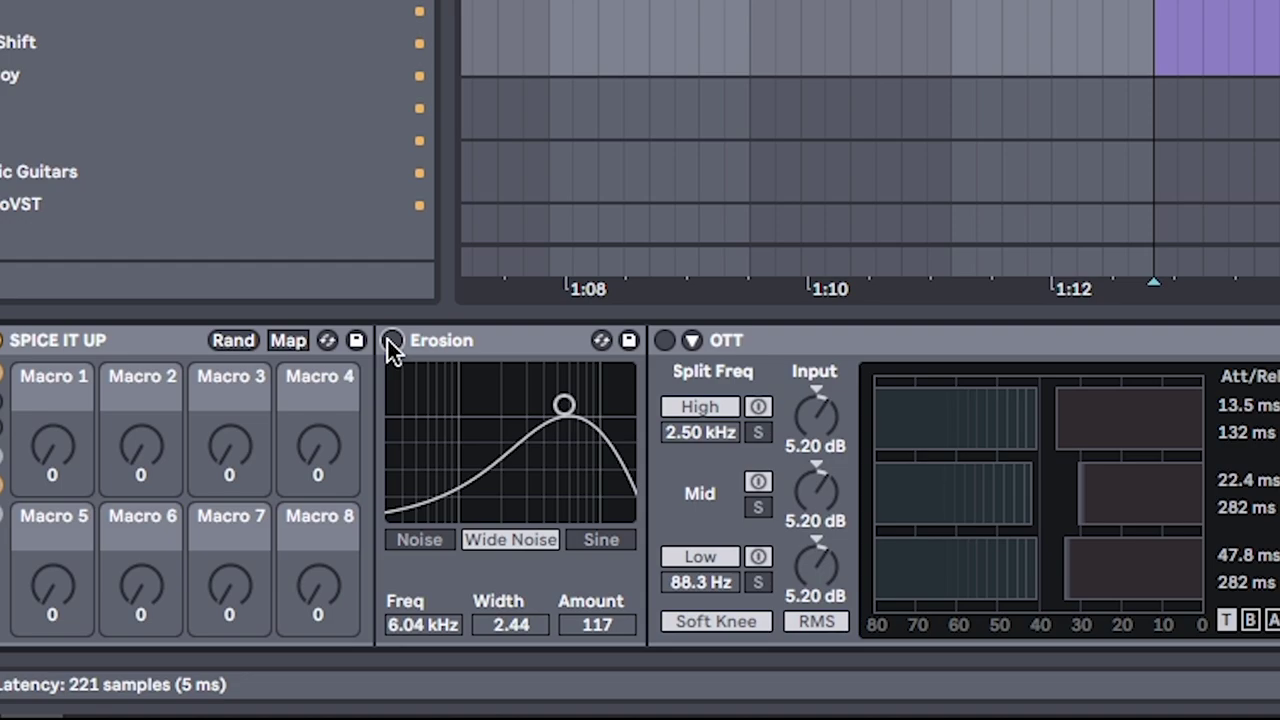
{"action": "left_click", "coordinate": [391, 341]}
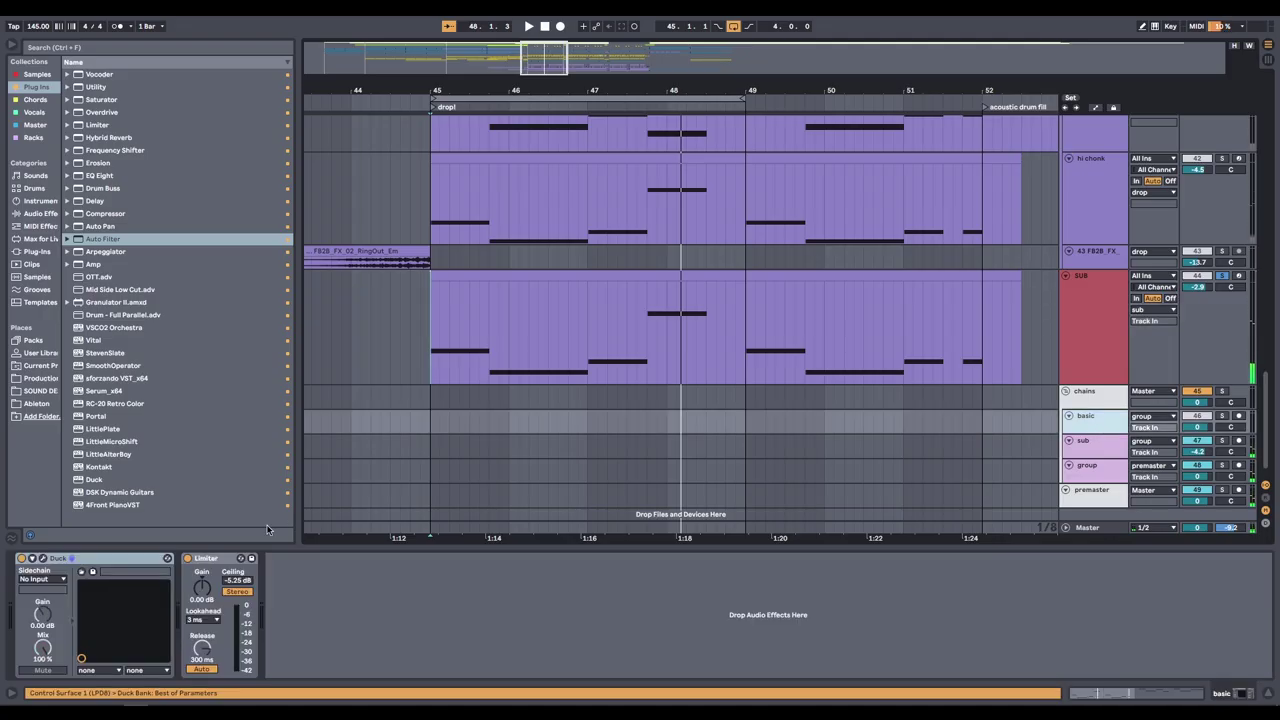
- Open Duck on the basic chain, bend the rising part of its sidechain curve downward and close the plugin
{"action": "left_click", "coordinate": [43, 559]}
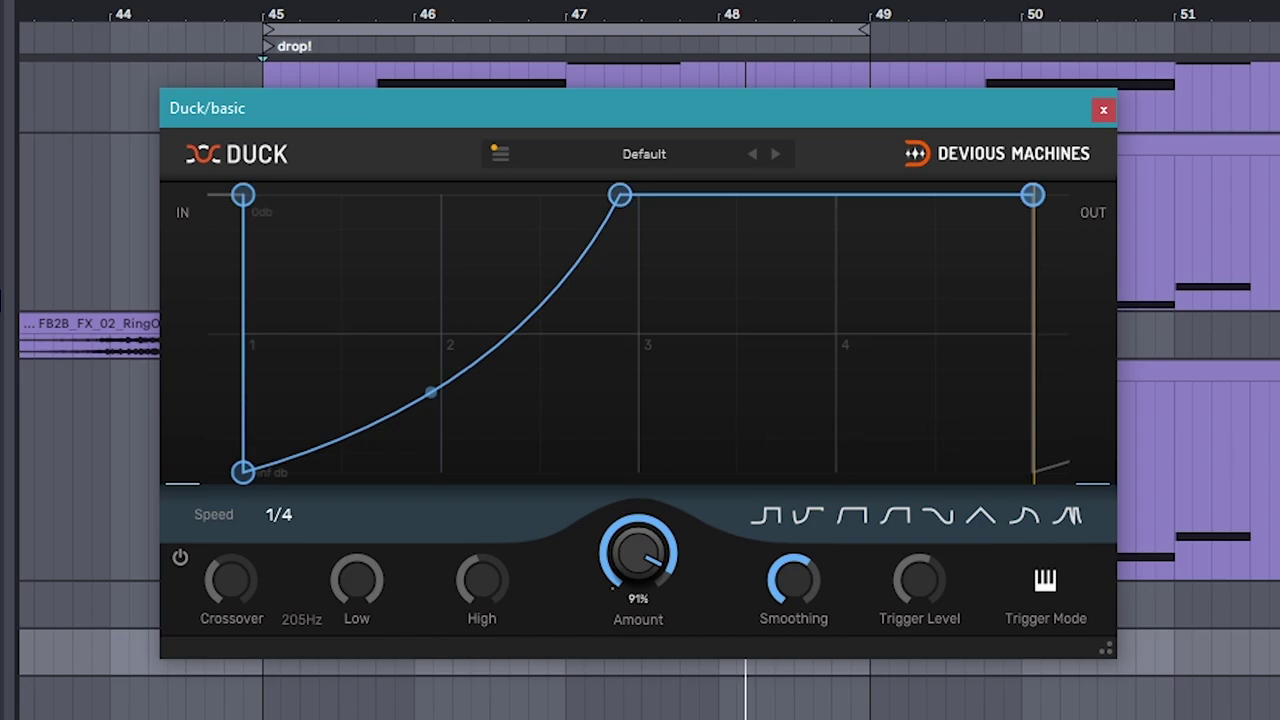
{"action": "scroll", "coordinate": [1198, 390], "scroll_direction": "up", "scroll_amount": 9}
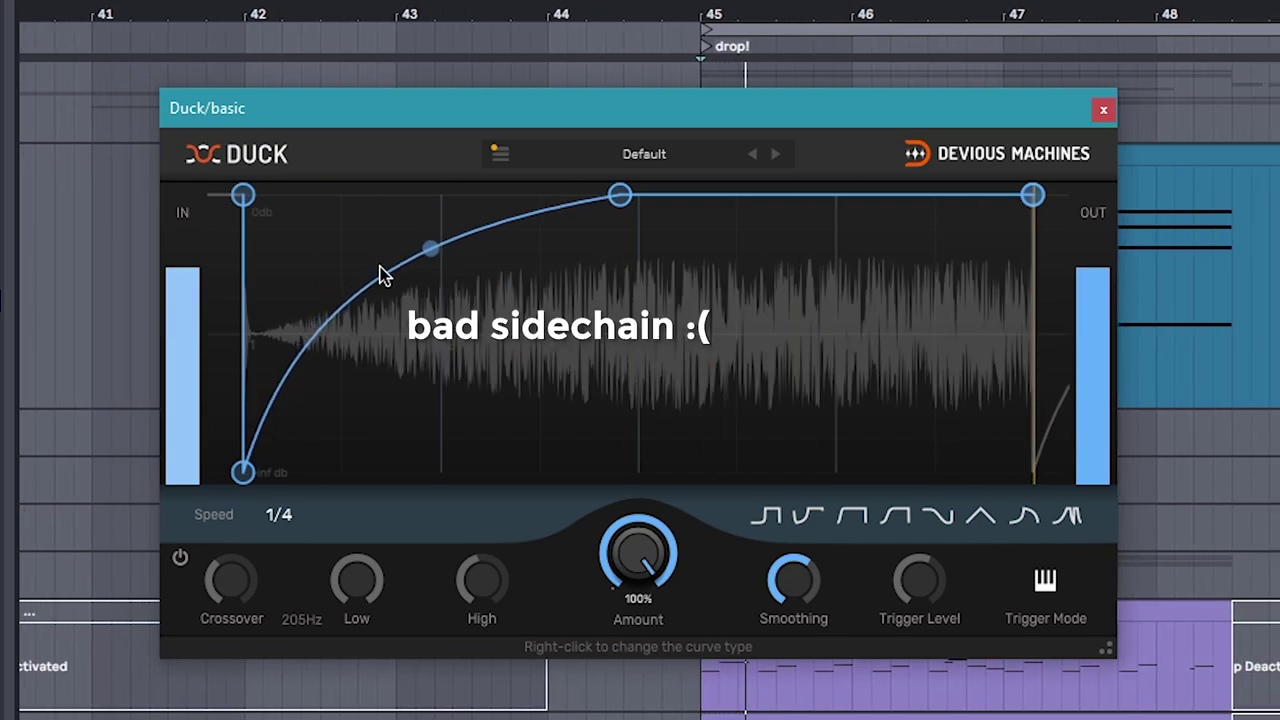
{"action": "left_click_drag", "start_coordinate": [382, 274], "coordinate": [401, 420]}
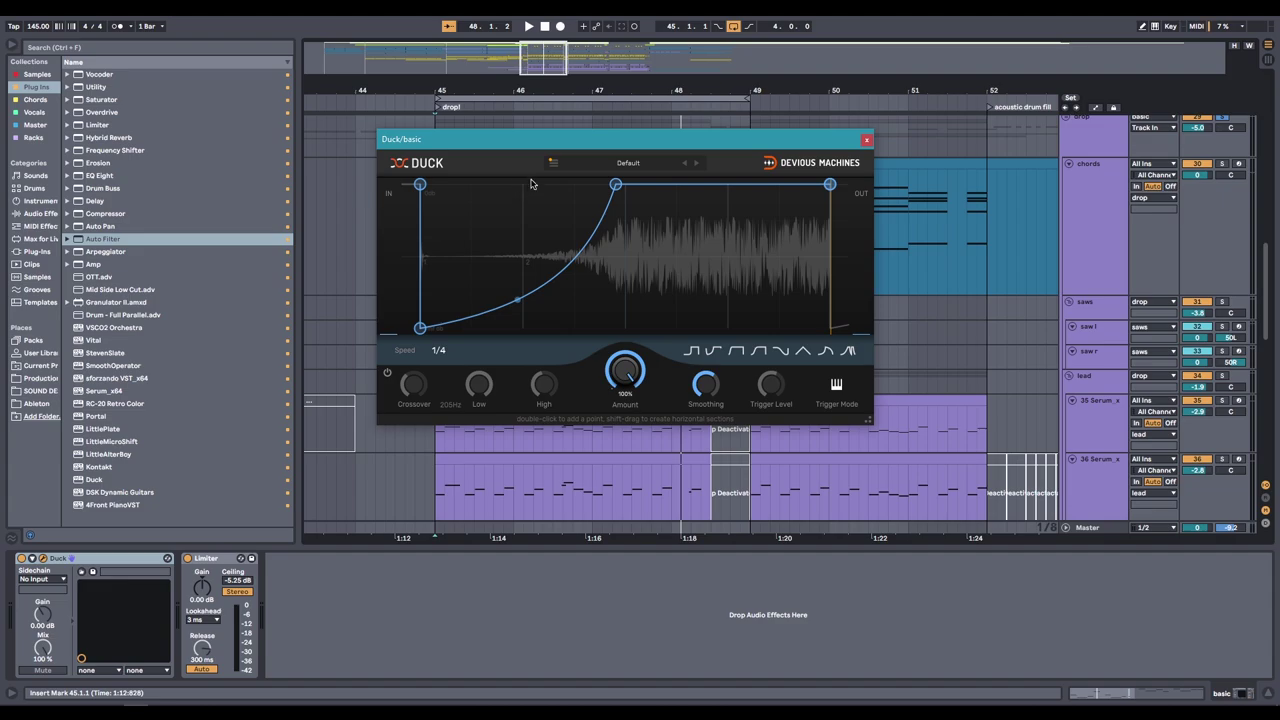
{"action": "left_click", "coordinate": [865, 141]}
- Highlight and play the HIT track's fill clips from 48.3.1 and the TRAVIS_BARKER and cw_amen05_158 drum fill clips
{"action": "scroll", "coordinate": [650, 300], "scroll_direction": "down", "scroll_amount": 8}
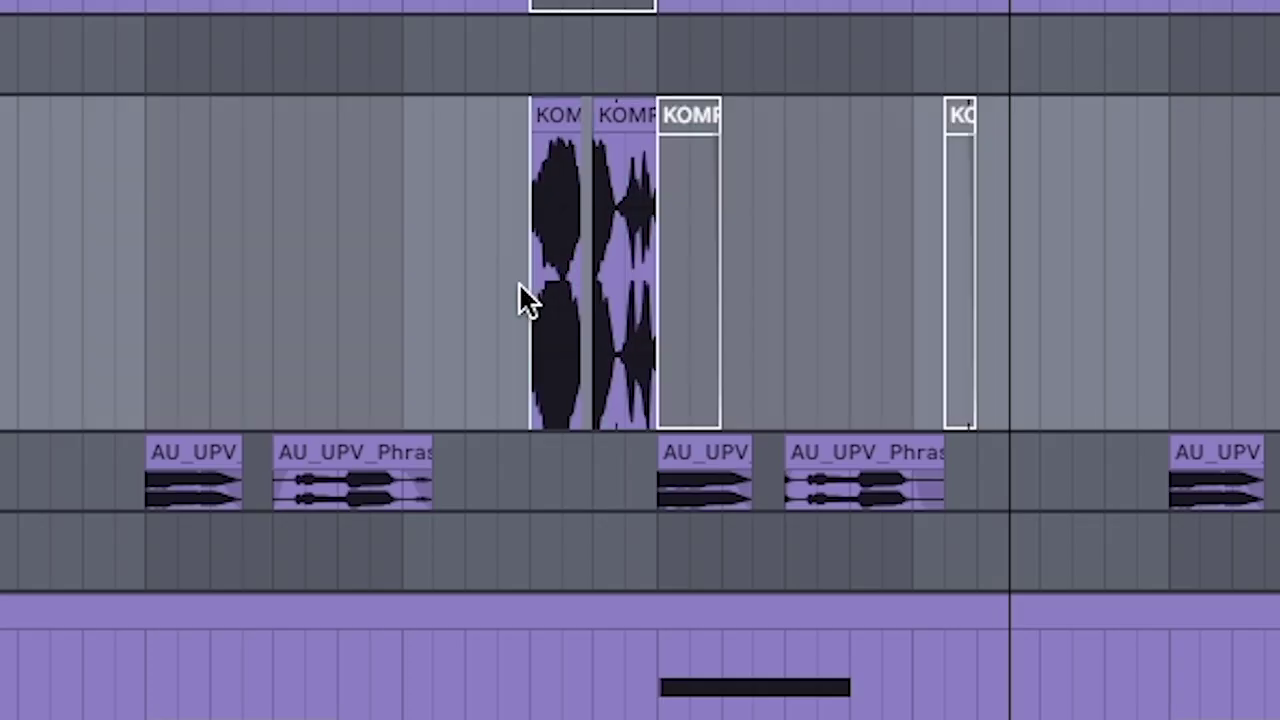
{"action": "left_click_drag", "start_coordinate": [696, 270], "coordinate": [746, 270]}
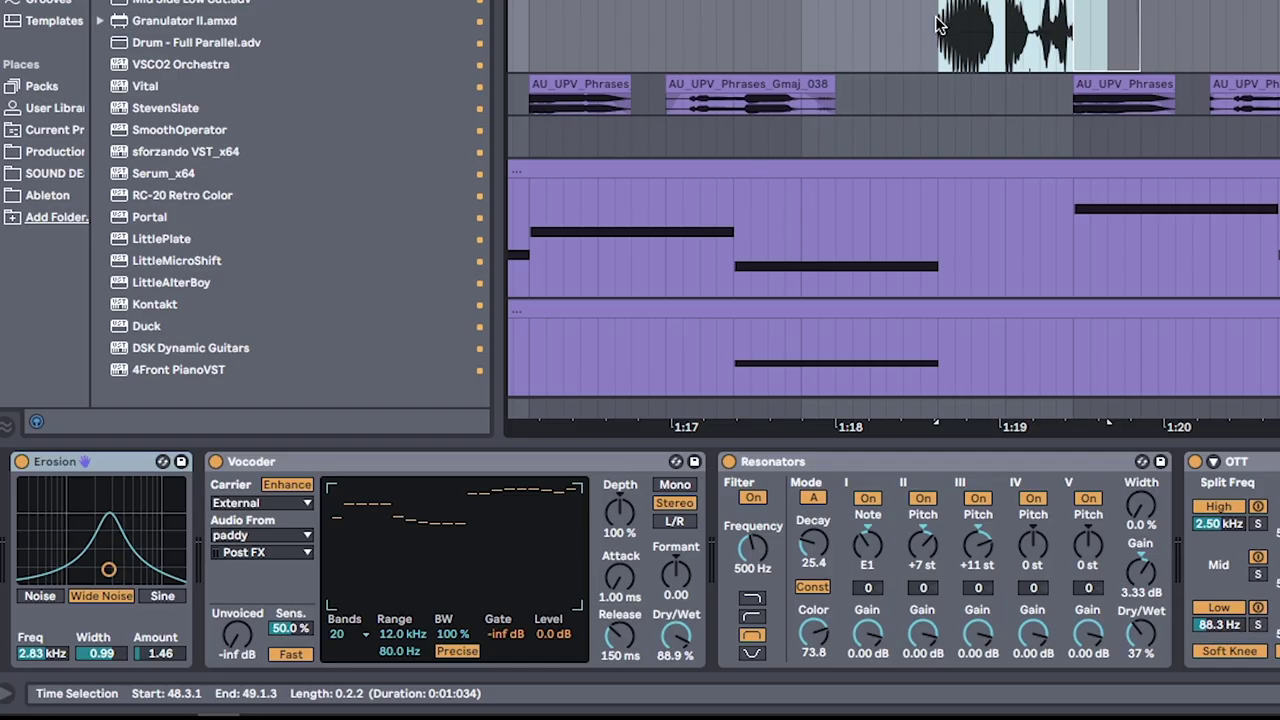
{"action": "left_click", "coordinate": [492, 325]}
{"action": "key", "text": "space"}
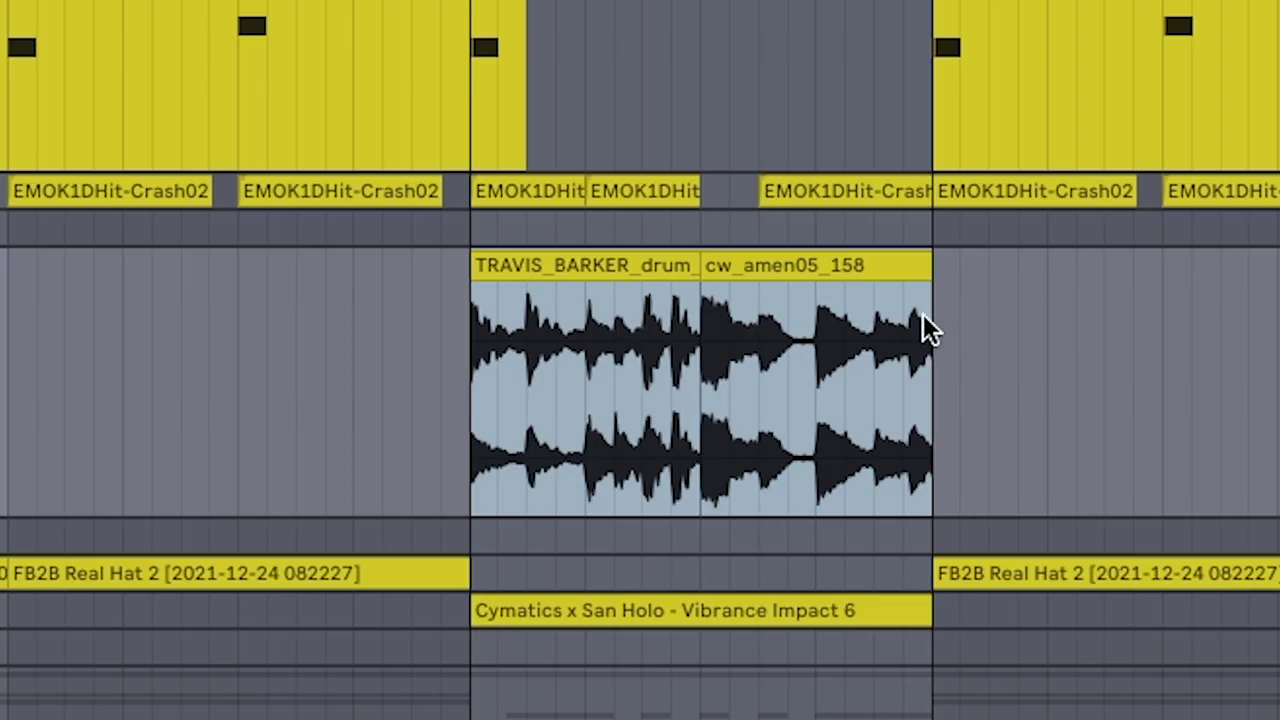
{"action": "left_click", "coordinate": [713, 248]}
{"action": "key", "text": "space"}
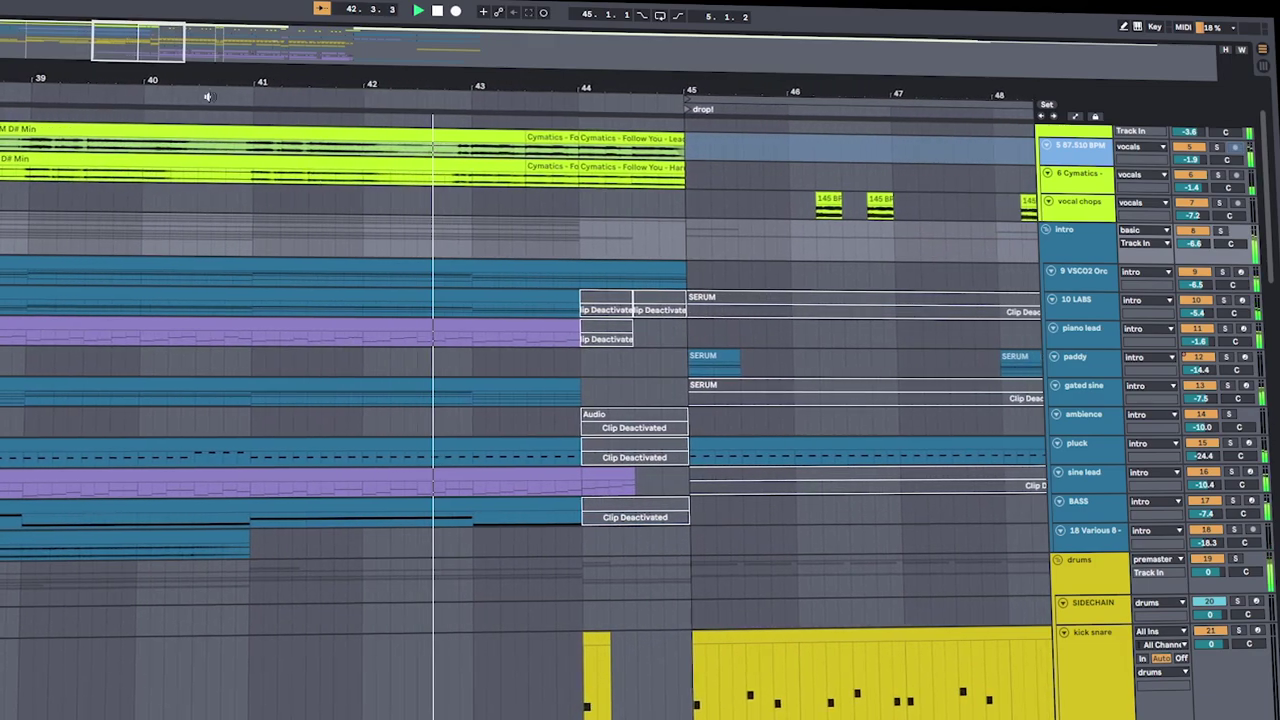
- Follow playback from the build into the drop at bar 45 and reduce the height of the vocal hits track
{"action": "scroll", "coordinate": [514, 386], "scroll_direction": "down", "scroll_amount": 10}
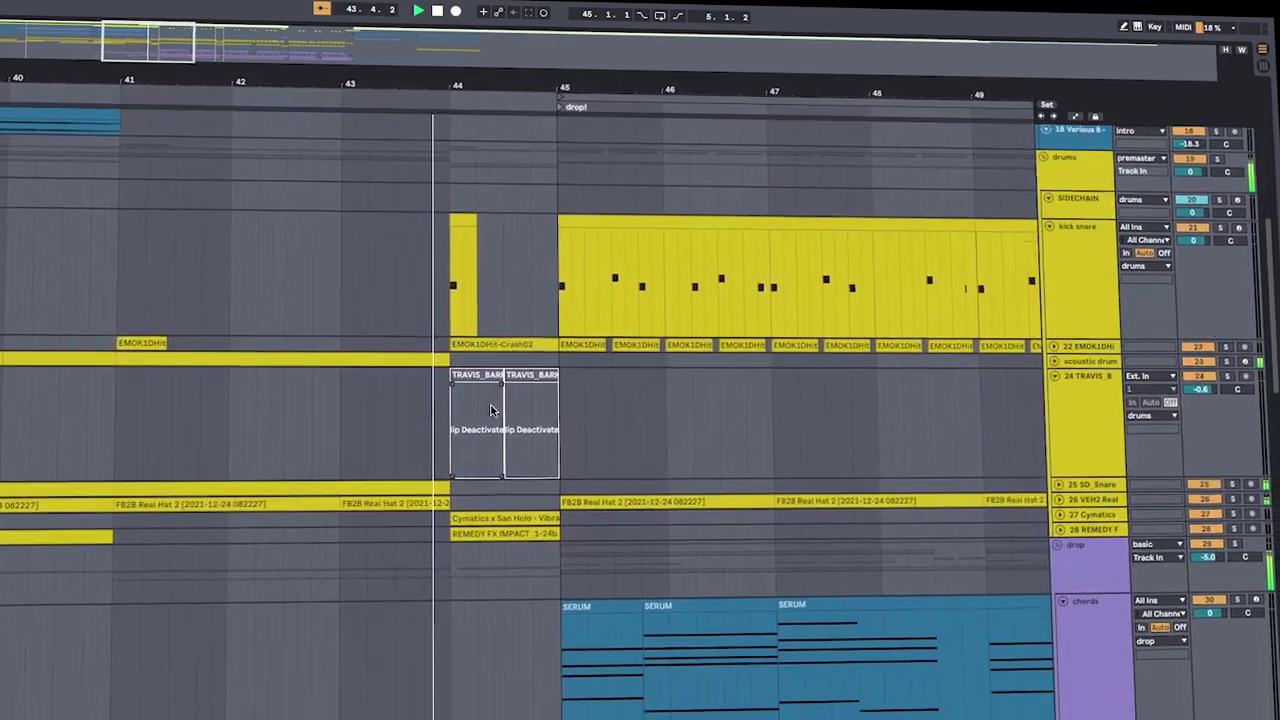
{"action": "scroll", "coordinate": [490, 410], "scroll_direction": "down", "scroll_amount": 10}
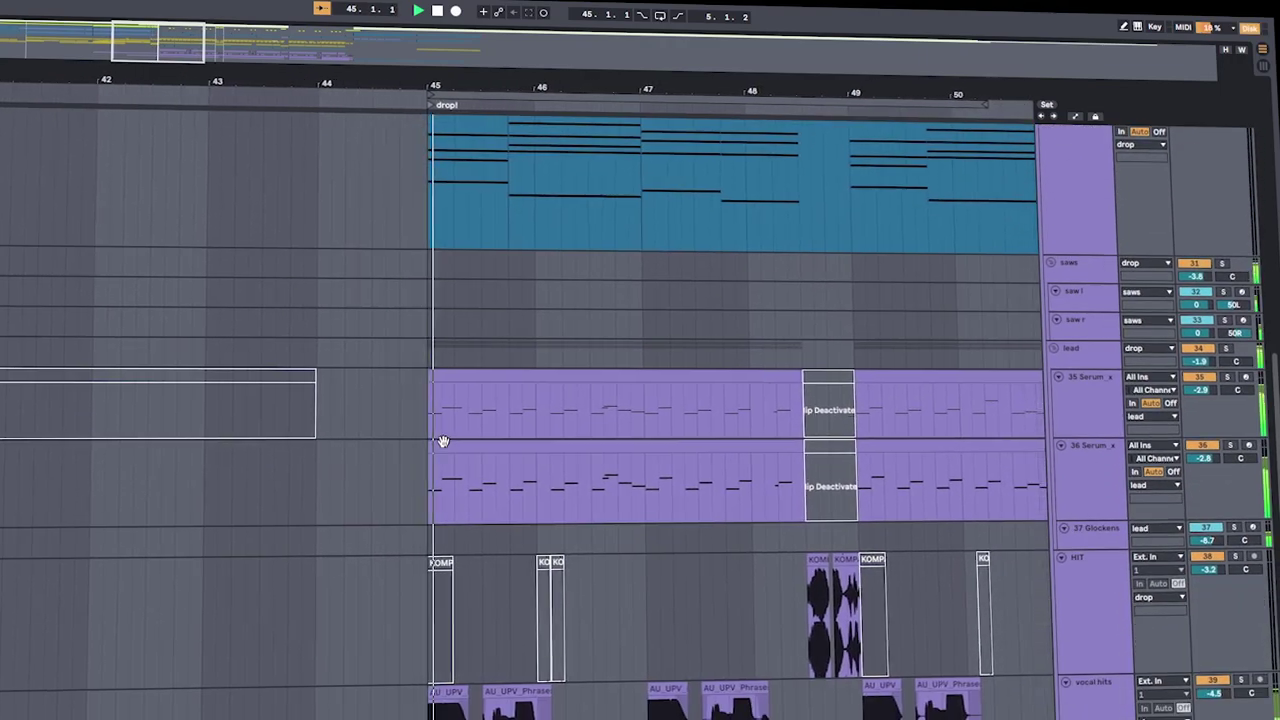
{"action": "scroll", "coordinate": [443, 441], "scroll_direction": "down", "scroll_amount": 5}
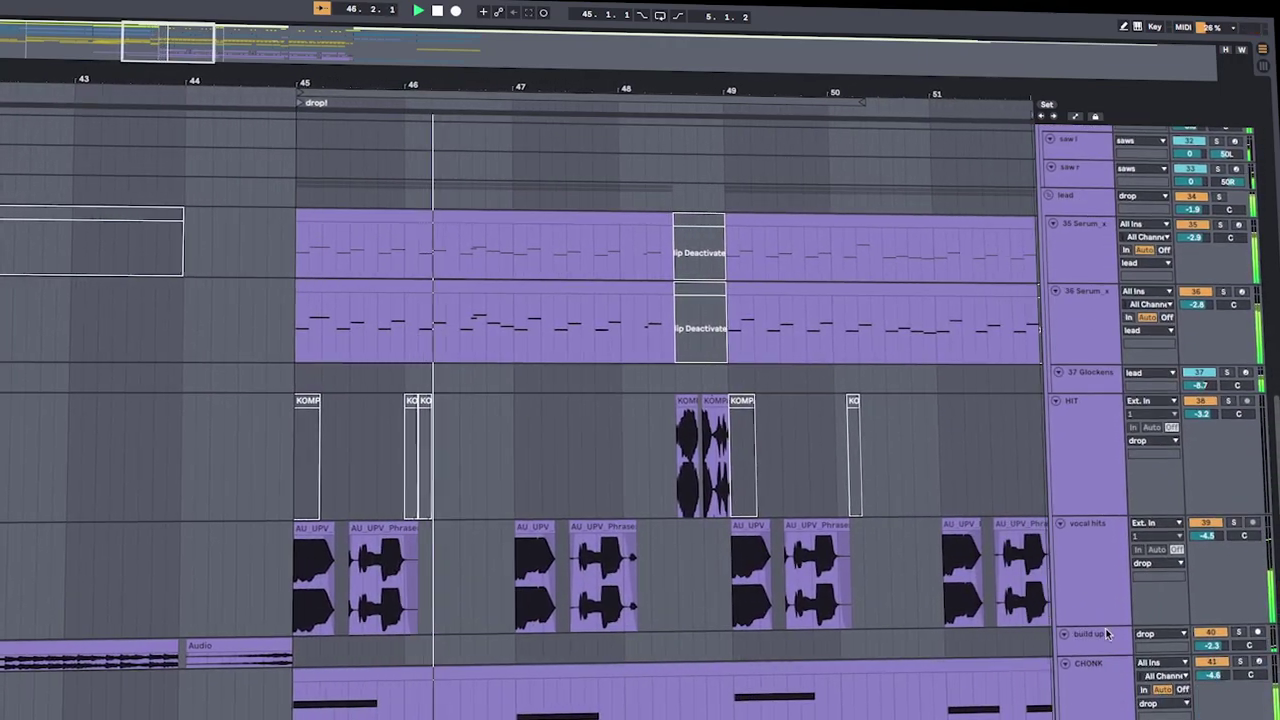
{"action": "left_click_drag", "start_coordinate": [1106, 628], "coordinate": [1104, 572]}
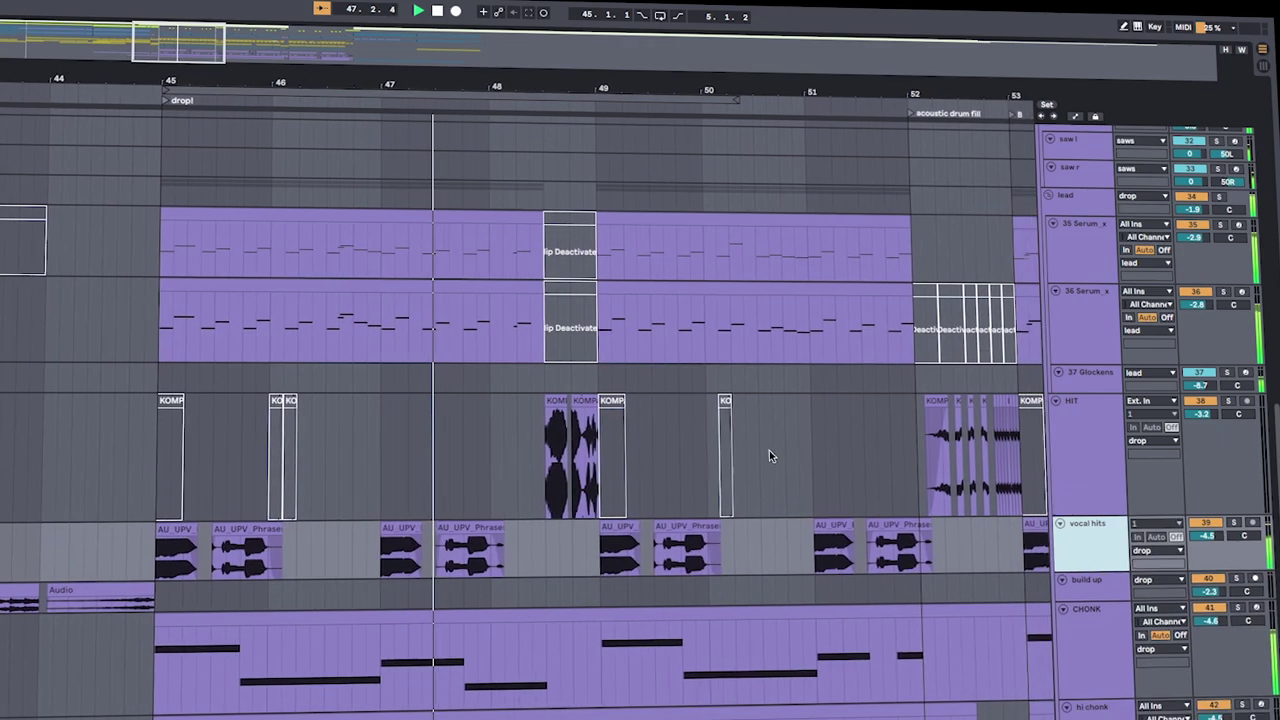
- Examine the gaps in the Serum leads around bars 48 and 52 during playback and select the HIT track
{"action": "left_click", "coordinate": [506, 260]}
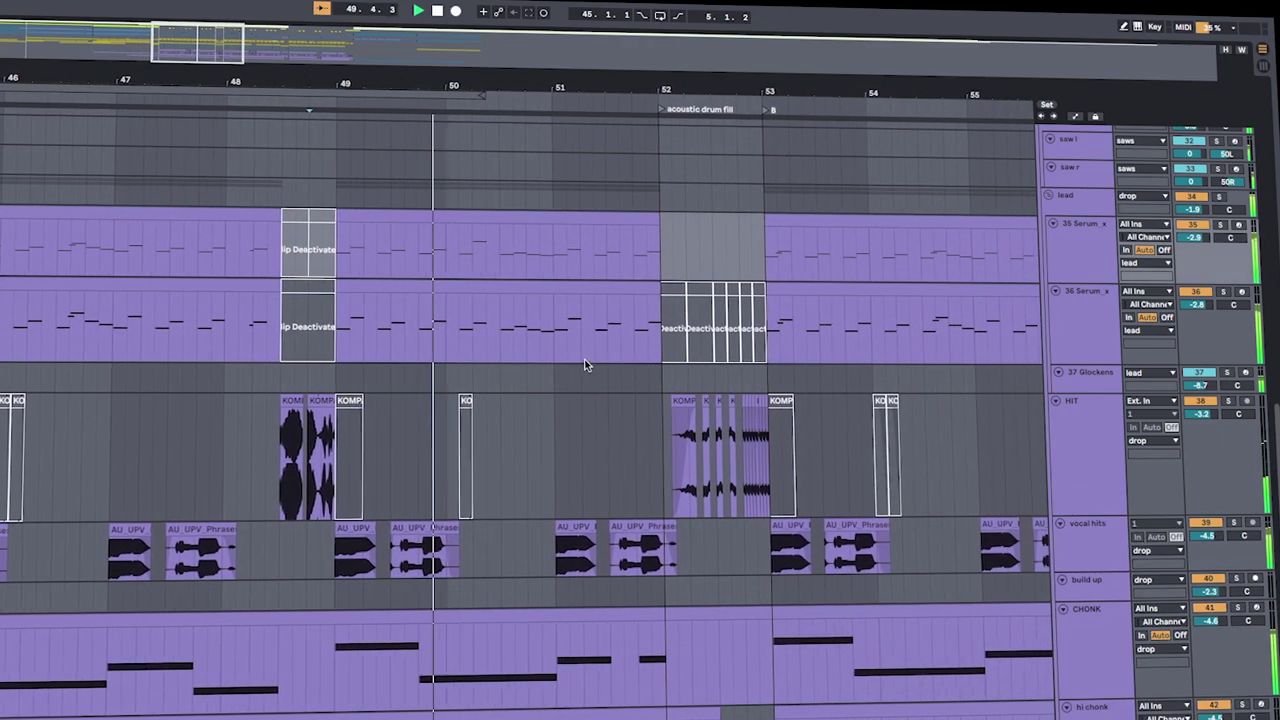
{"action": "scroll", "coordinate": [580, 366], "scroll_direction": "down", "scroll_amount": 2}
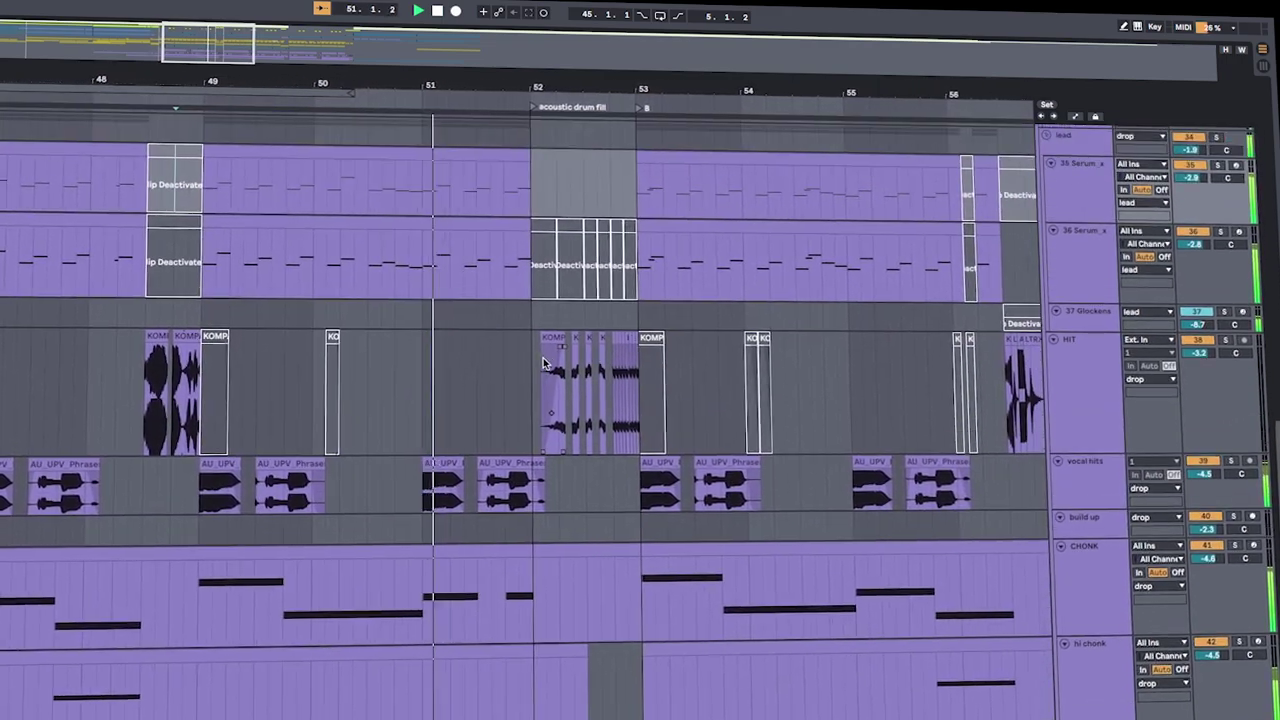
{"action": "scroll", "coordinate": [545, 363], "scroll_direction": "up", "scroll_amount": 2}
{"action": "left_click", "coordinate": [1093, 449]}
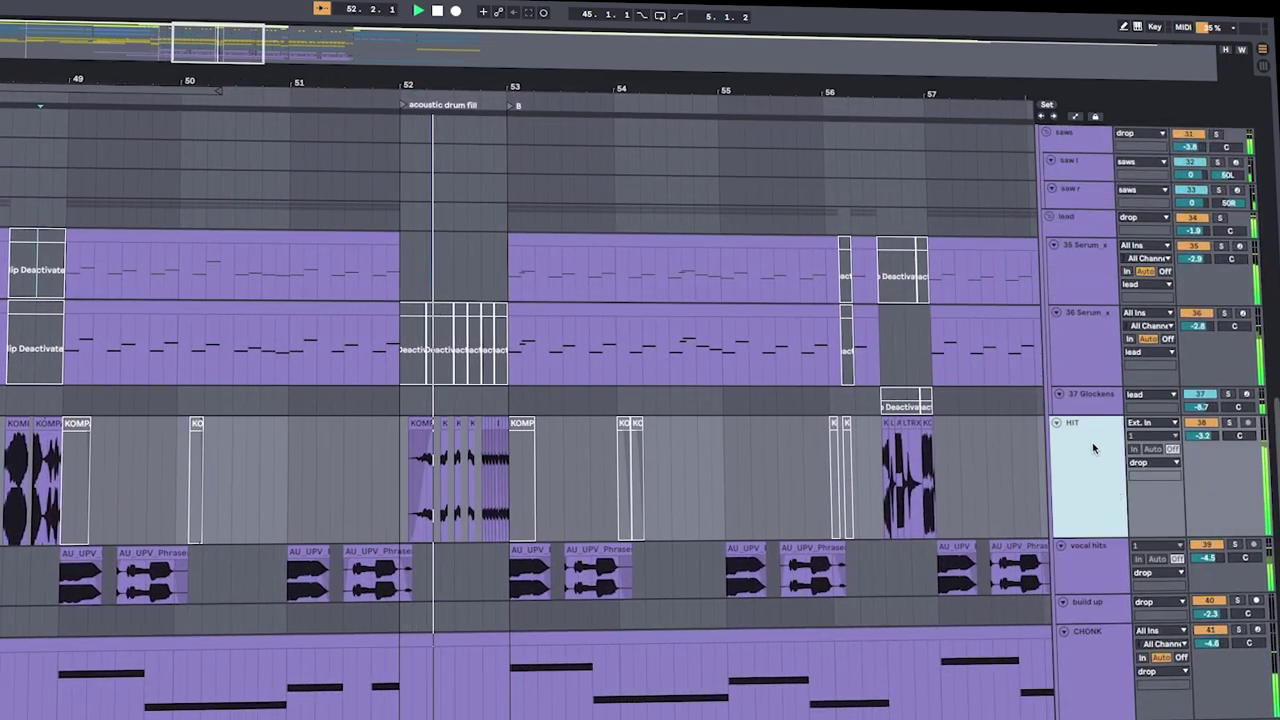
{"action": "scroll", "coordinate": [404, 385], "scroll_direction": "down", "scroll_amount": 1}
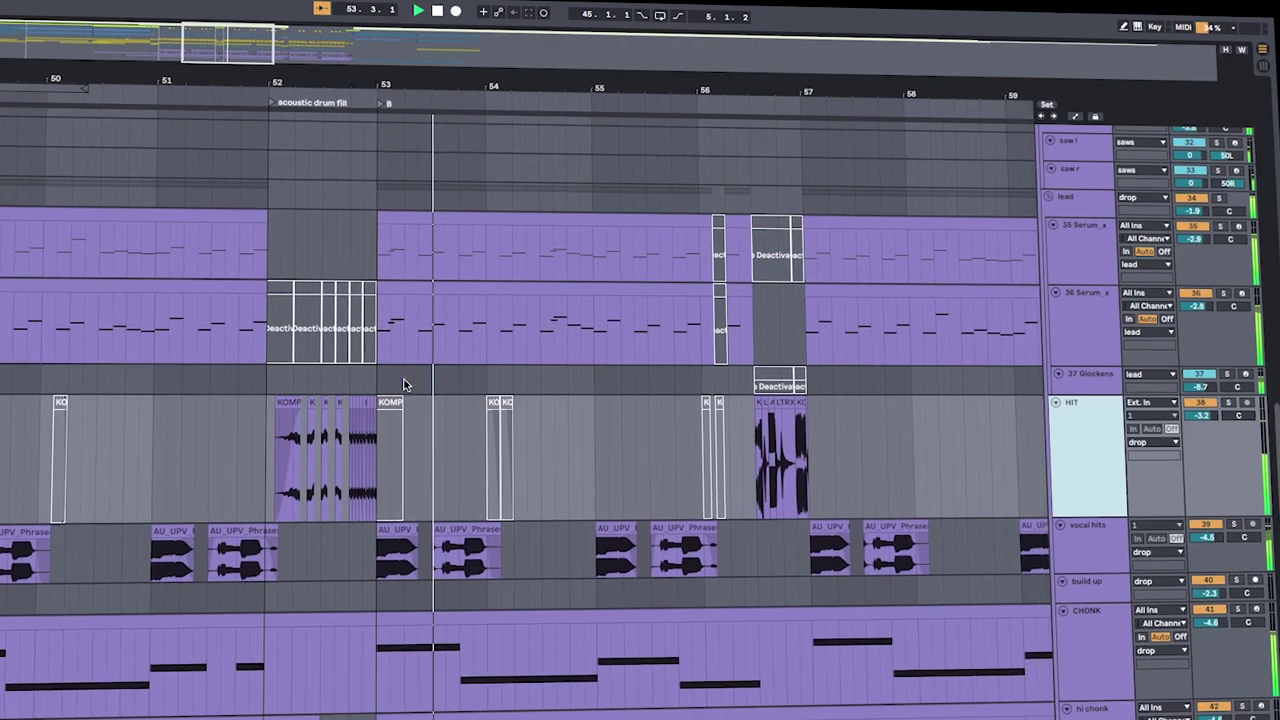
- Review the drop's hits, vocal hits, bass, sub and chord tracks from bar 53 to bar 60 during playback
{"action": "scroll", "coordinate": [406, 380], "scroll_direction": "down", "scroll_amount": 5}
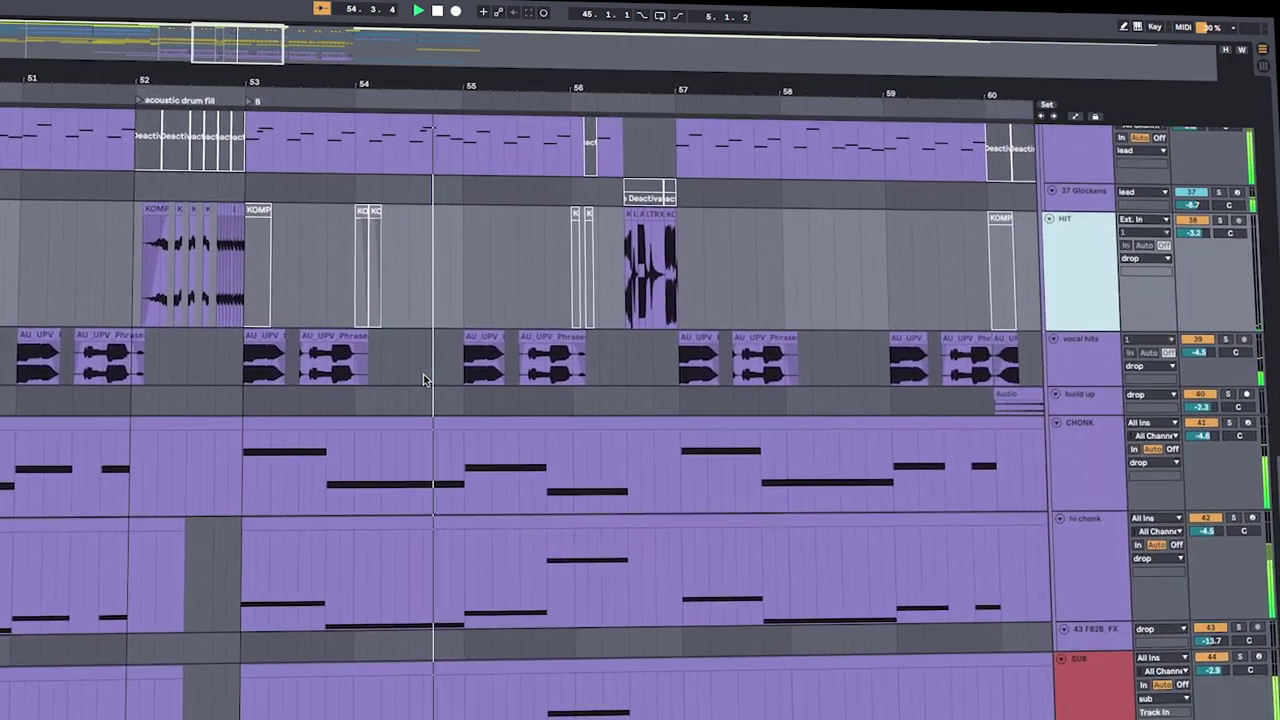
{"action": "scroll", "coordinate": [423, 374], "scroll_direction": "up", "scroll_amount": 2}
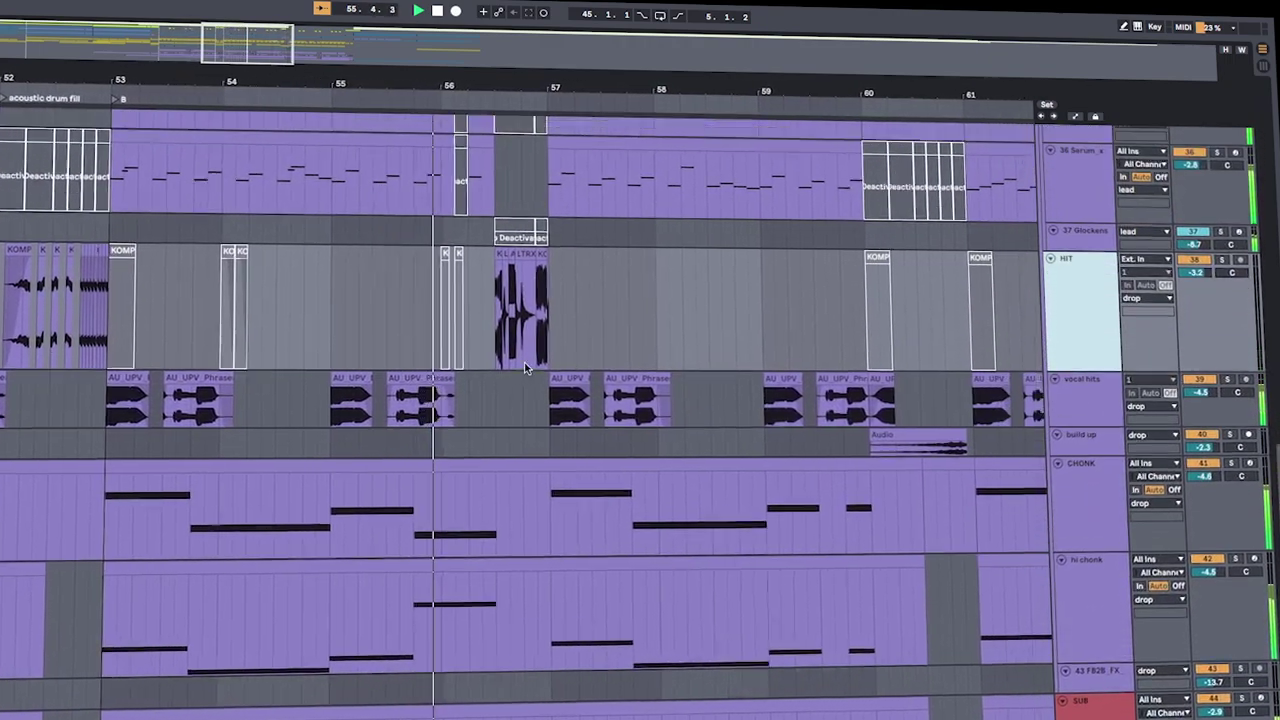
{"action": "scroll", "coordinate": [465, 410], "scroll_direction": "down", "scroll_amount": 6}
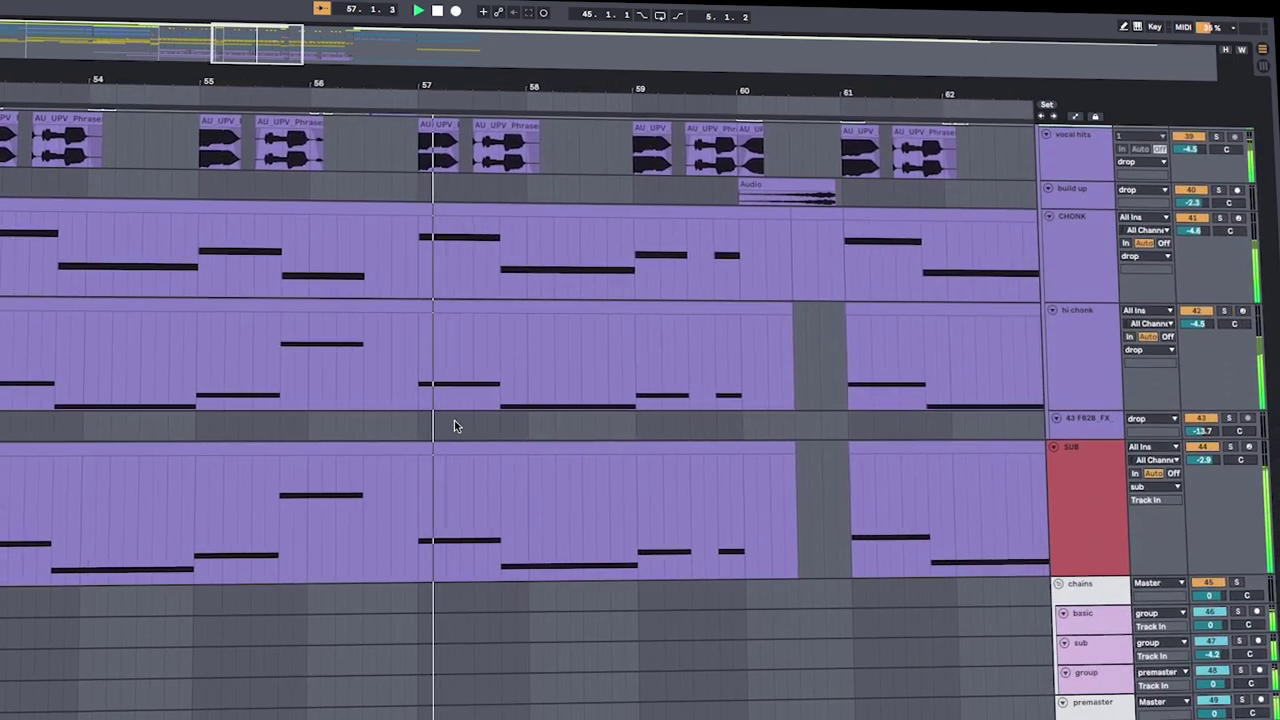
{"action": "scroll", "coordinate": [456, 424], "scroll_direction": "up", "scroll_amount": 7}
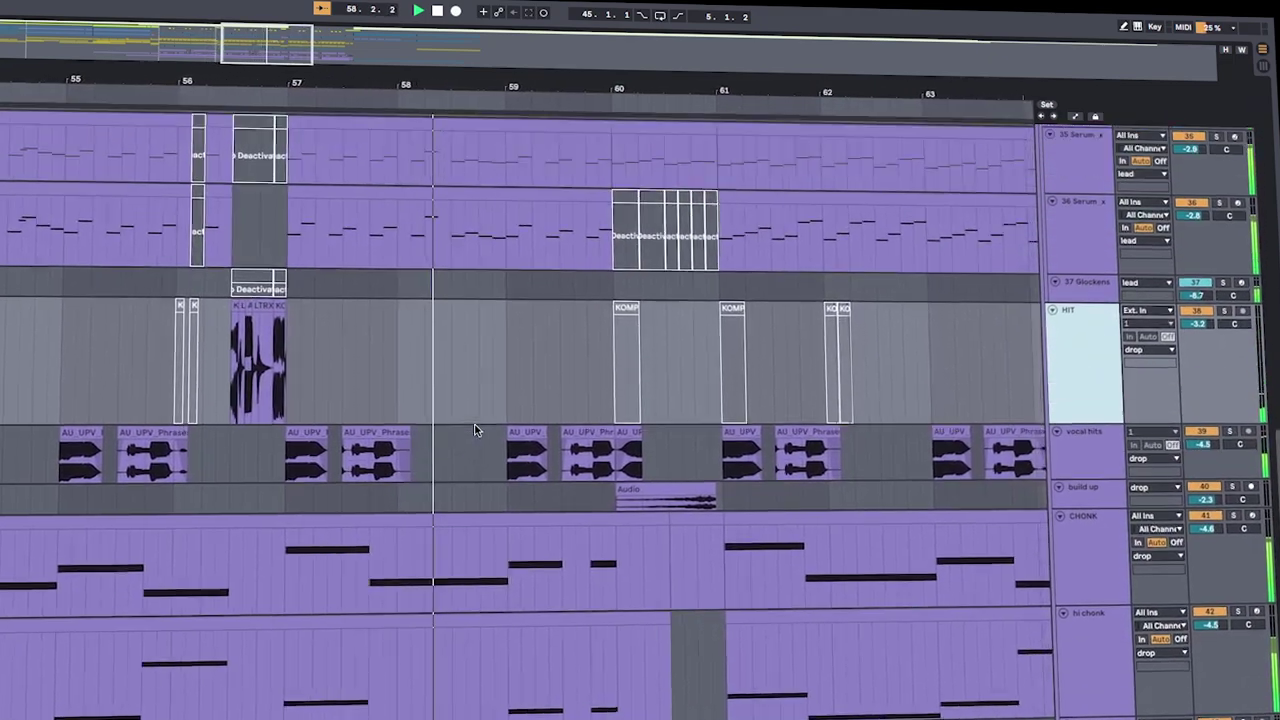
{"action": "scroll", "coordinate": [476, 428], "scroll_direction": "up", "scroll_amount": 10}
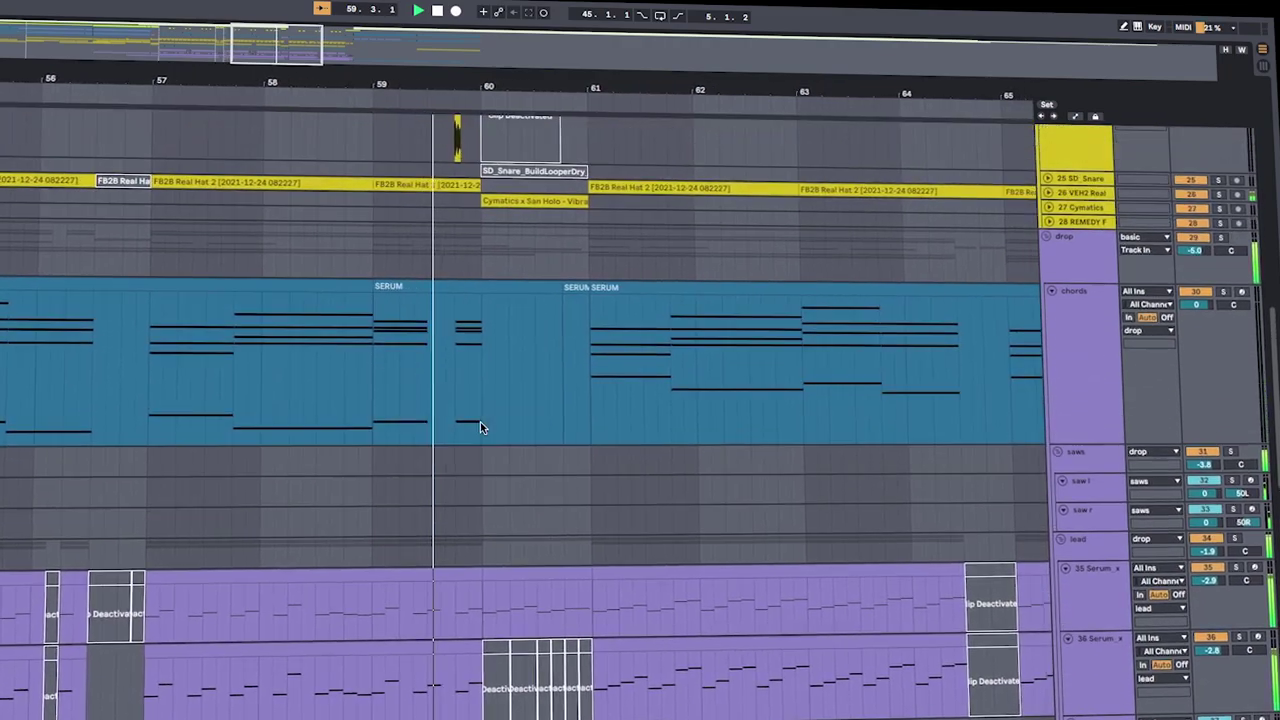
{"action": "scroll", "coordinate": [480, 427], "scroll_direction": "up", "scroll_amount": 9}
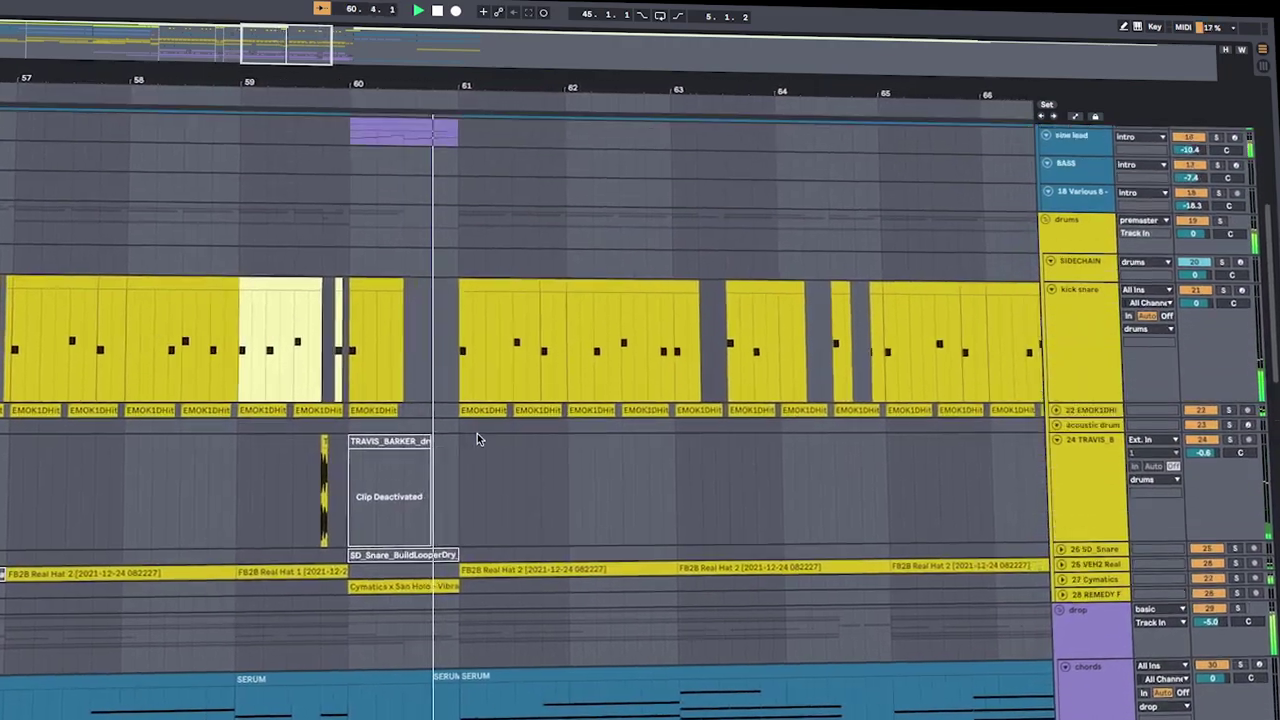
- Review the kick snare pattern, drum layers, chords and vocal chops from bar 60 to the drop's end at bar 68
{"action": "scroll", "coordinate": [477, 433], "scroll_direction": "up", "scroll_amount": 3}
{"action": "scroll", "coordinate": [480, 437], "scroll_direction": "down", "scroll_amount": 1}
{"action": "scroll", "coordinate": [482, 433], "scroll_direction": "up", "scroll_amount": 2}
{"action": "scroll", "coordinate": [484, 429], "scroll_direction": "down", "scroll_amount": 2}
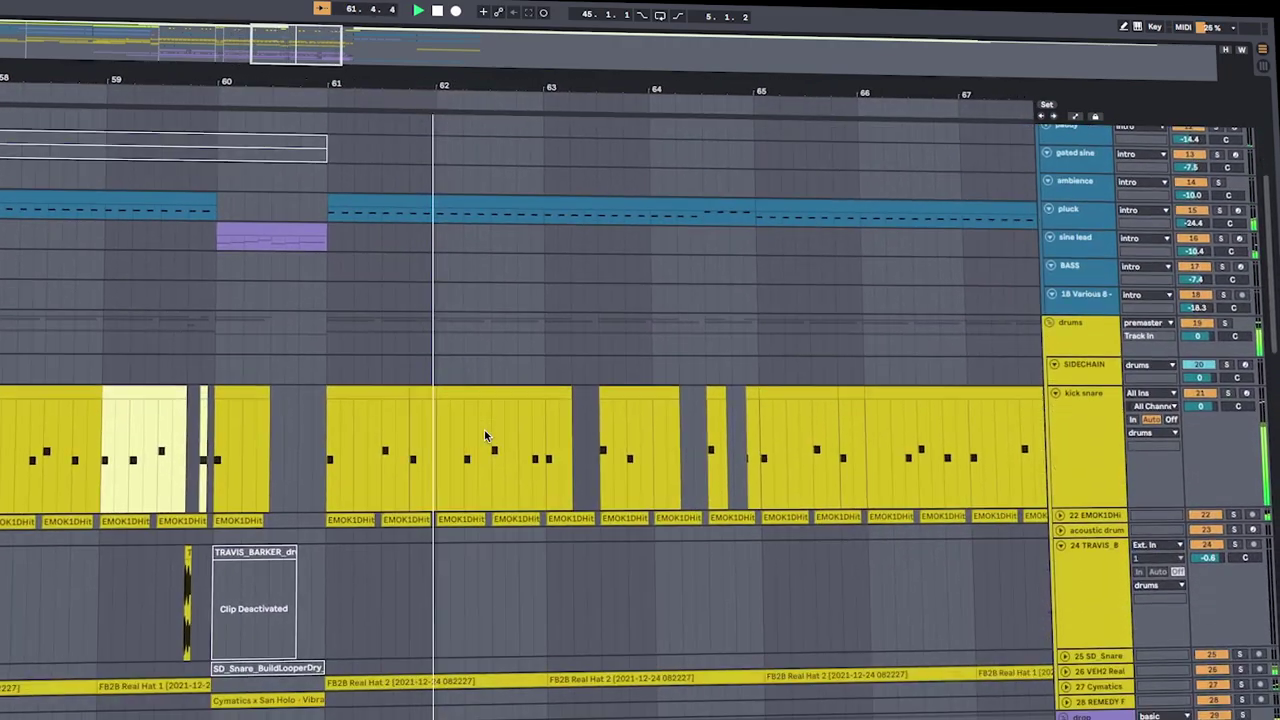
{"action": "scroll", "coordinate": [484, 434], "scroll_direction": "down", "scroll_amount": 5}
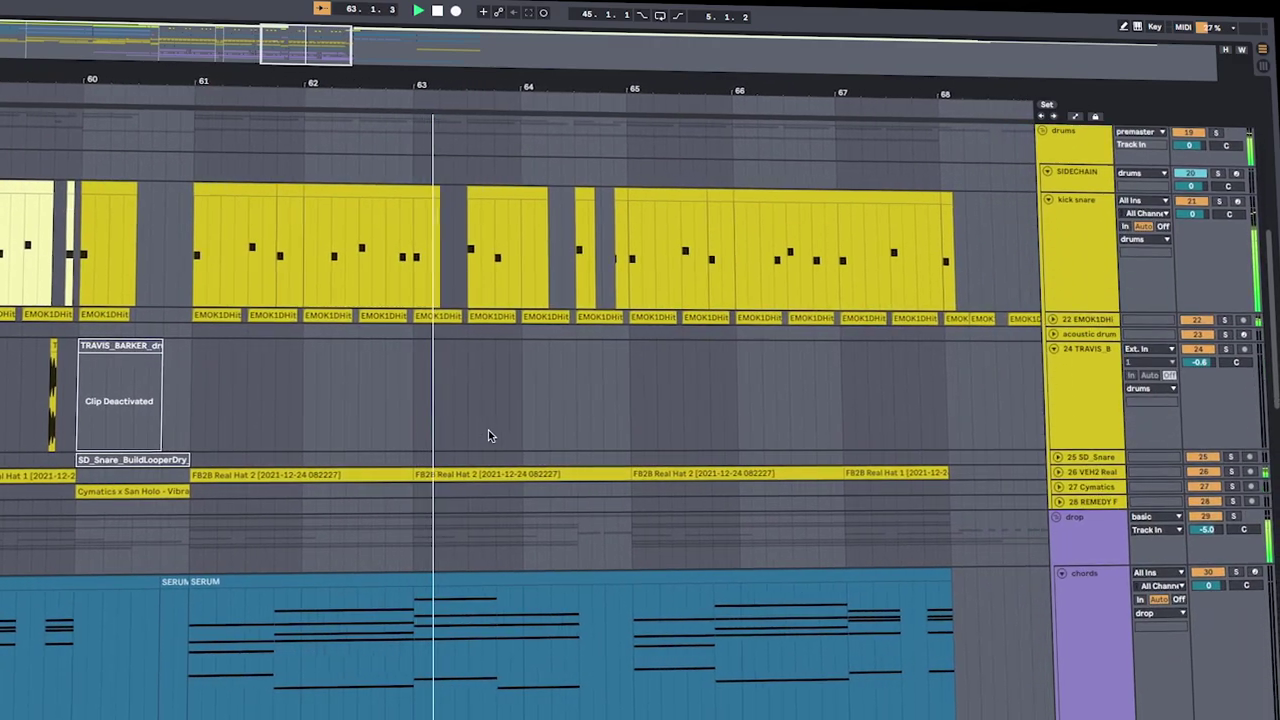
{"action": "scroll", "coordinate": [488, 435], "scroll_direction": "down", "scroll_amount": 1}
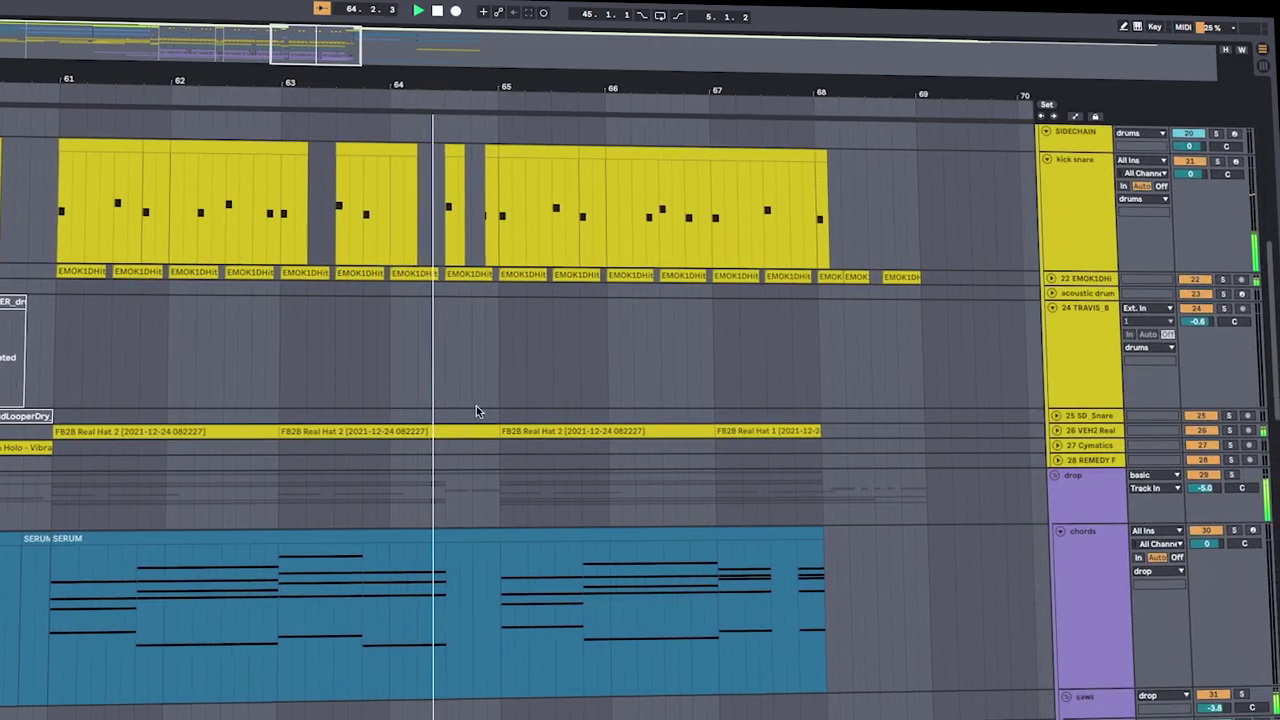
{"action": "scroll", "coordinate": [476, 407], "scroll_direction": "up", "scroll_amount": 2}
{"action": "scroll", "coordinate": [476, 410], "scroll_direction": "down", "scroll_amount": 2}
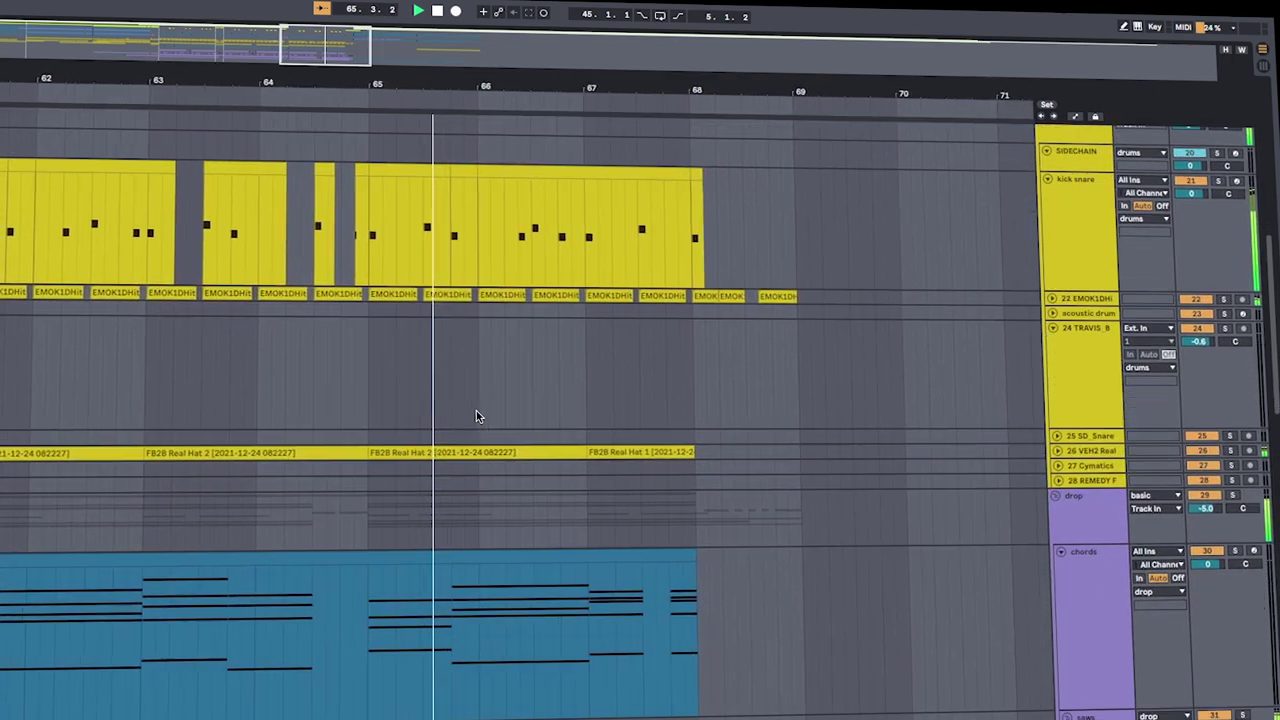
{"action": "scroll", "coordinate": [477, 411], "scroll_direction": "up", "scroll_amount": 5}
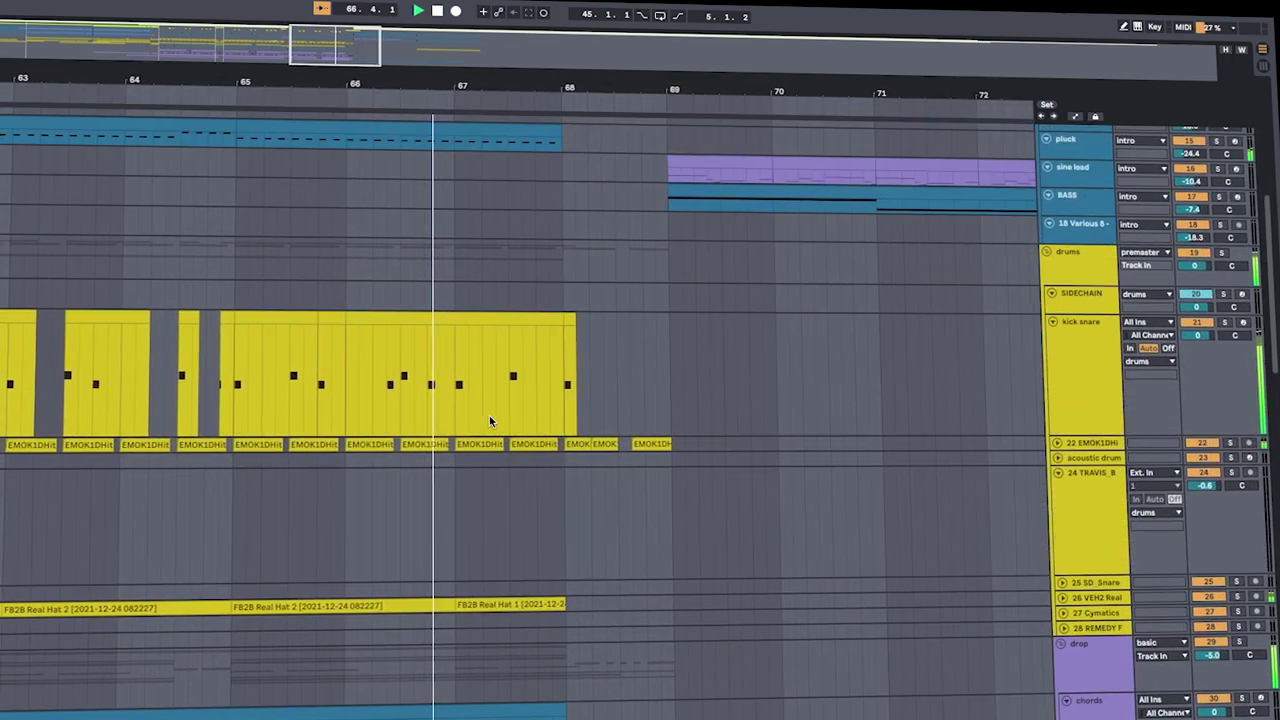
{"action": "scroll", "coordinate": [489, 415], "scroll_direction": "up", "scroll_amount": 10}
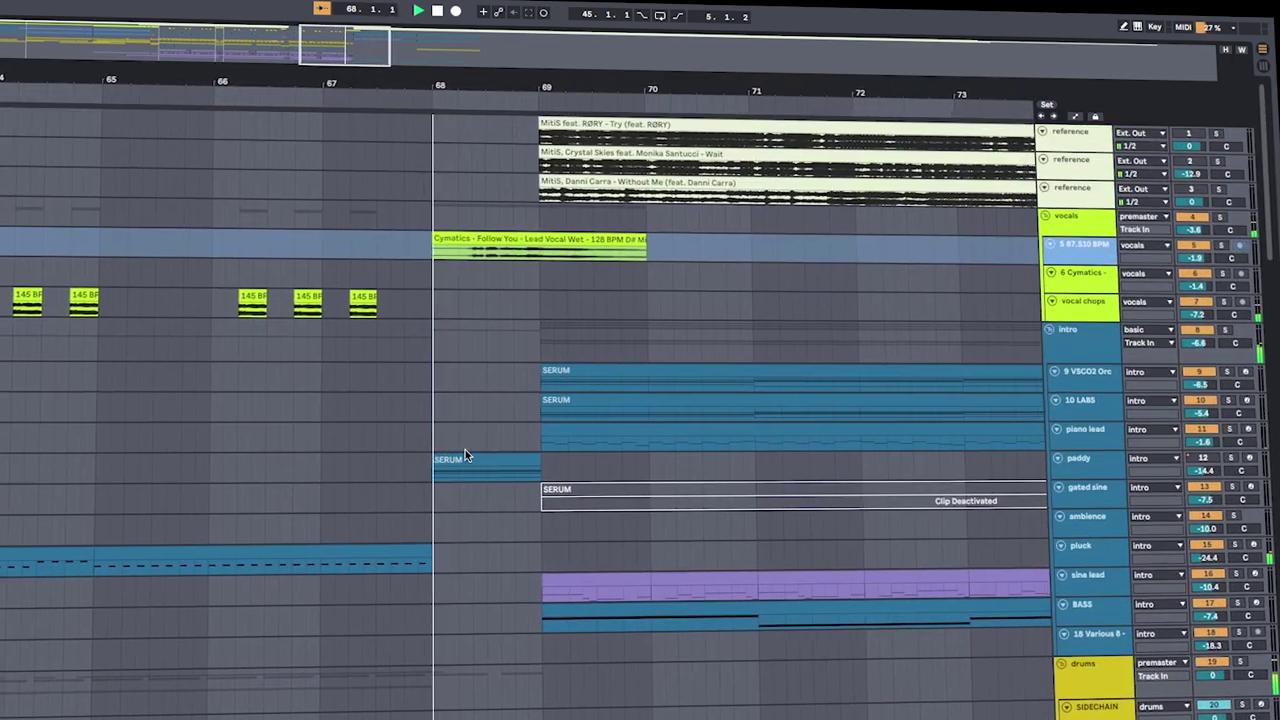